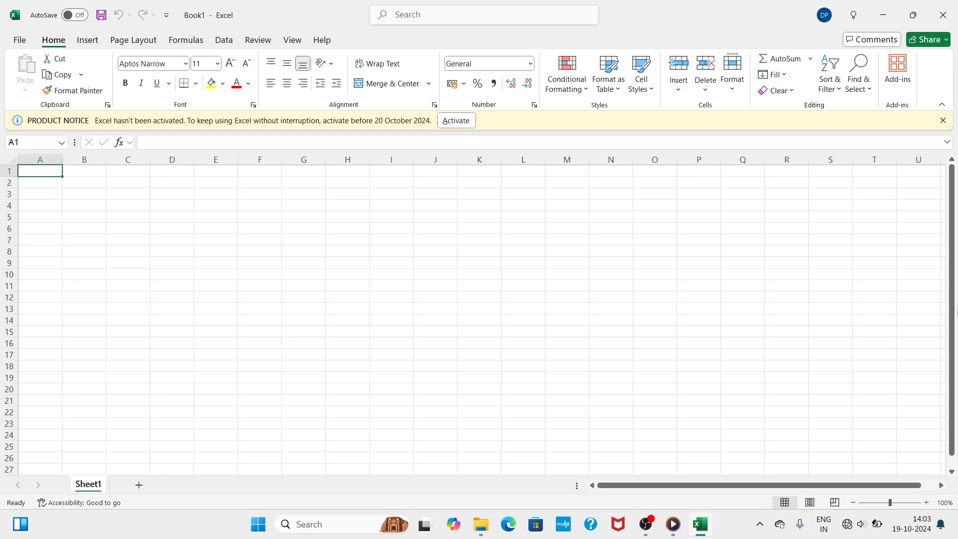
Dismiss the product activation notice, and merge and center cells G3:N5 for the sheet title
{"action": "left_click", "coordinate": [942, 120]}
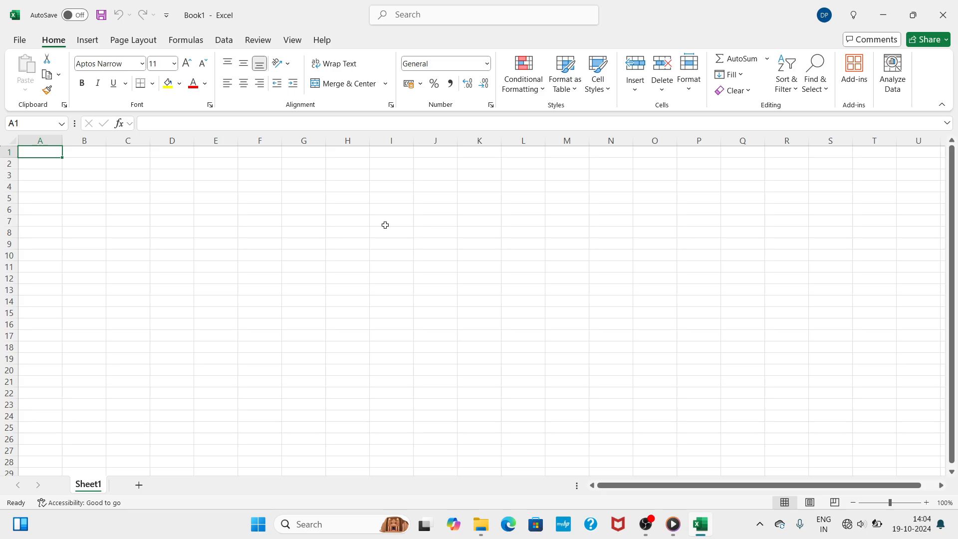
{"action": "left_click", "coordinate": [296, 172]}
{"action": "left_click_drag", "start_coordinate": [296, 172], "coordinate": [592, 196]}
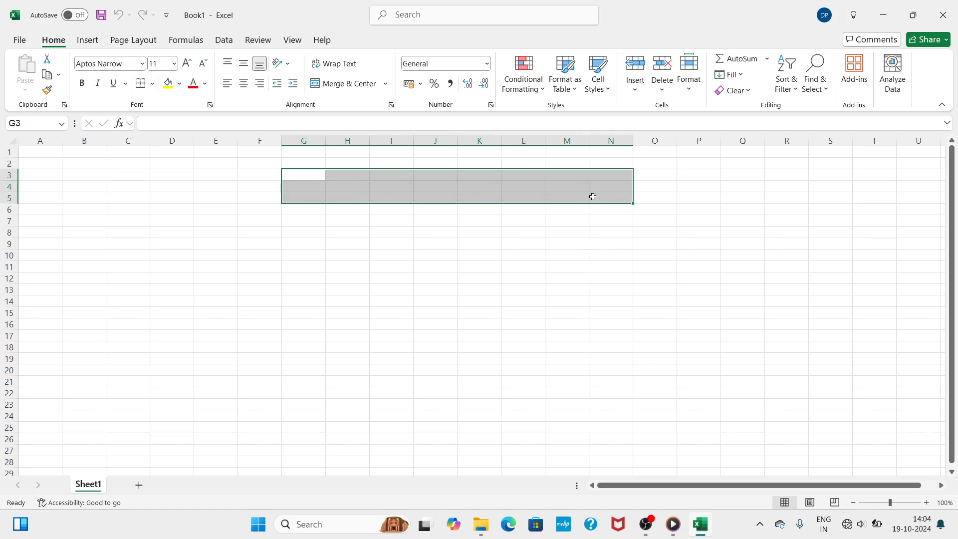
{"action": "left_click", "coordinate": [344, 83]}
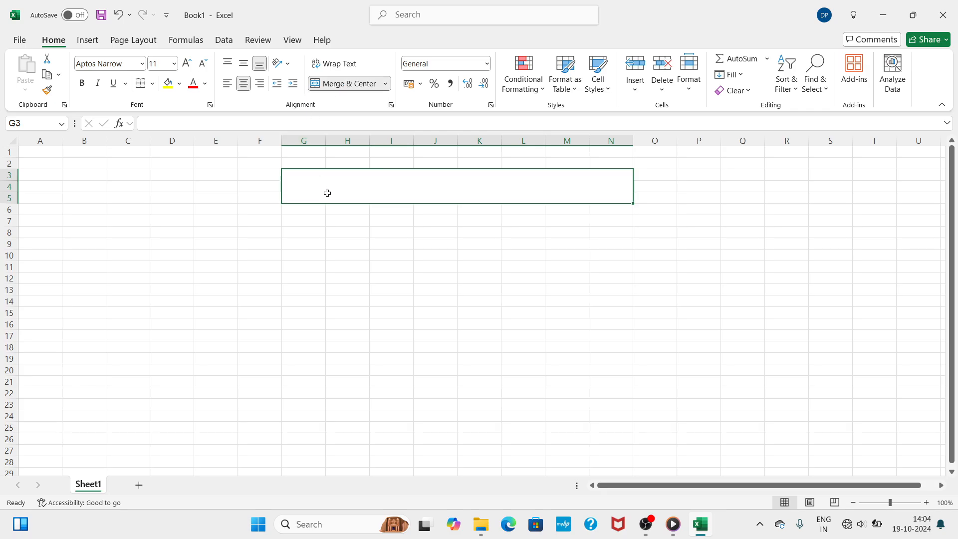
Enter the title "Voter & Non Voter" in the merged cell G3
{"action": "type", "text": "Vot"}
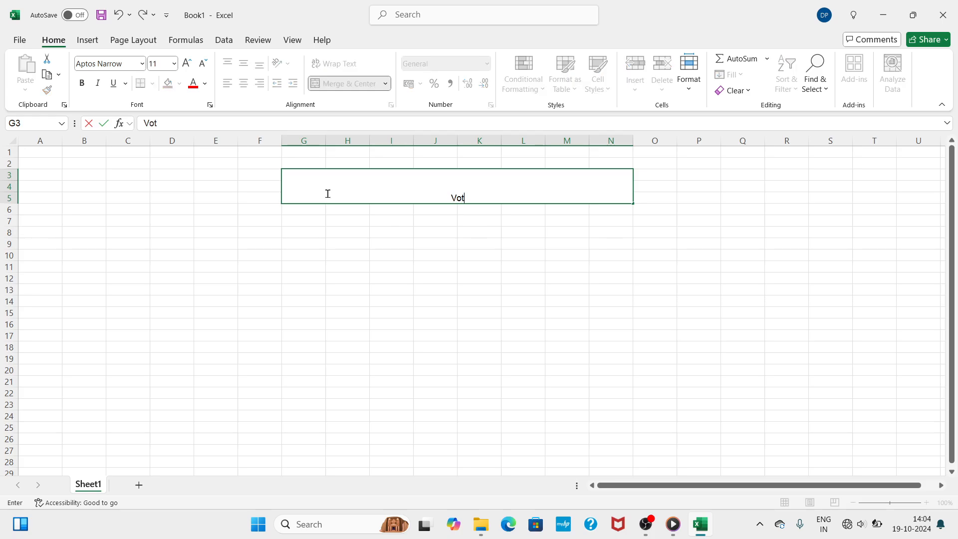
{"action": "type", "text": "er & Non Vot"}
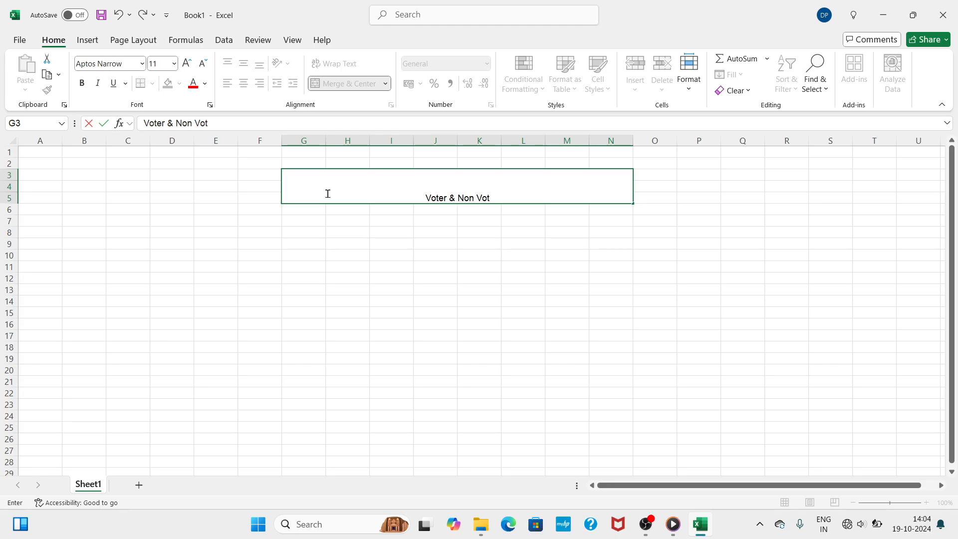
{"action": "type", "text": "er"}
Color the "Voter & Non Voter" title text red
{"action": "left_click_drag", "start_coordinate": [496, 197], "coordinate": [422, 196]}
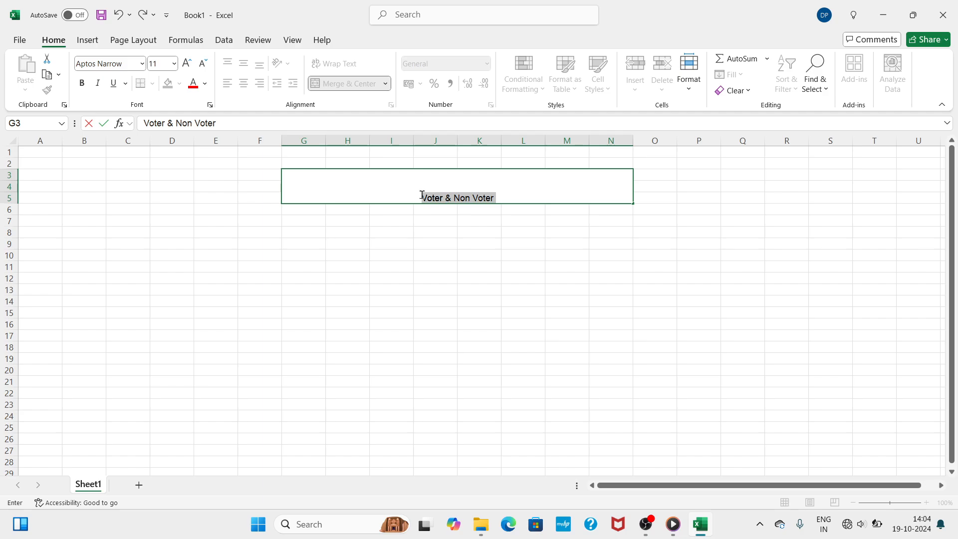
{"action": "left_click", "coordinate": [190, 85]}
{"action": "type", "text": "."}
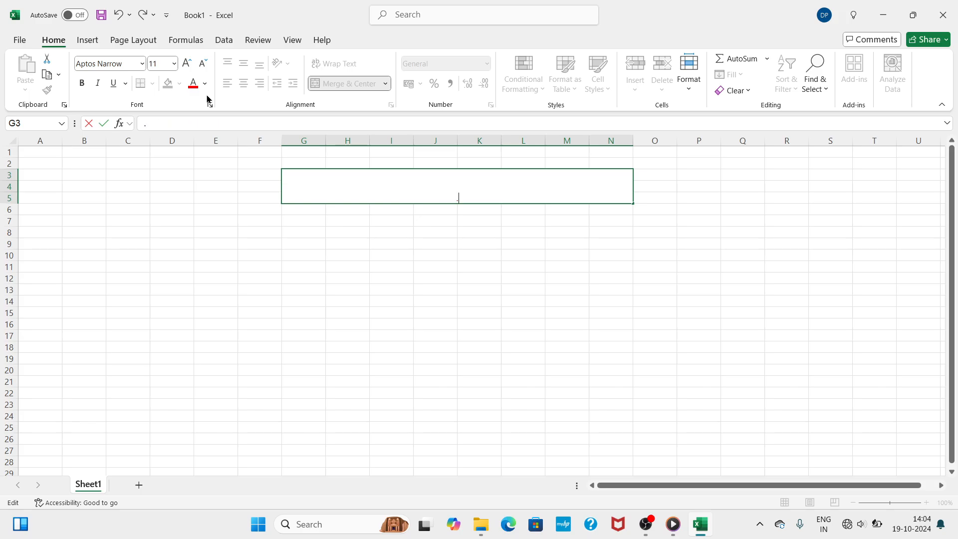
{"action": "key", "text": "ctrl+z"}
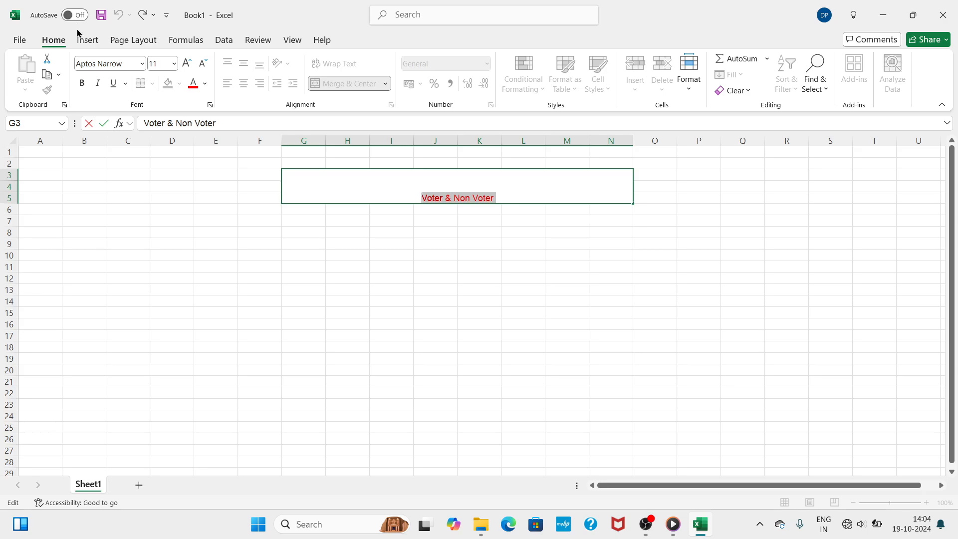
Enlarge the title text to font size 28 and finish editing the cell
{"action": "left_click", "coordinate": [186, 63]}
{"action": "left_click", "coordinate": [186, 63]}
{"action": "left_click", "coordinate": [187, 64]}
{"action": "left_click", "coordinate": [187, 64]}
{"action": "left_click", "coordinate": [187, 63]}
{"action": "left_click", "coordinate": [187, 63]}
{"action": "left_click", "coordinate": [187, 63]}
{"action": "left_click", "coordinate": [187, 63]}
{"action": "left_click", "coordinate": [187, 64]}
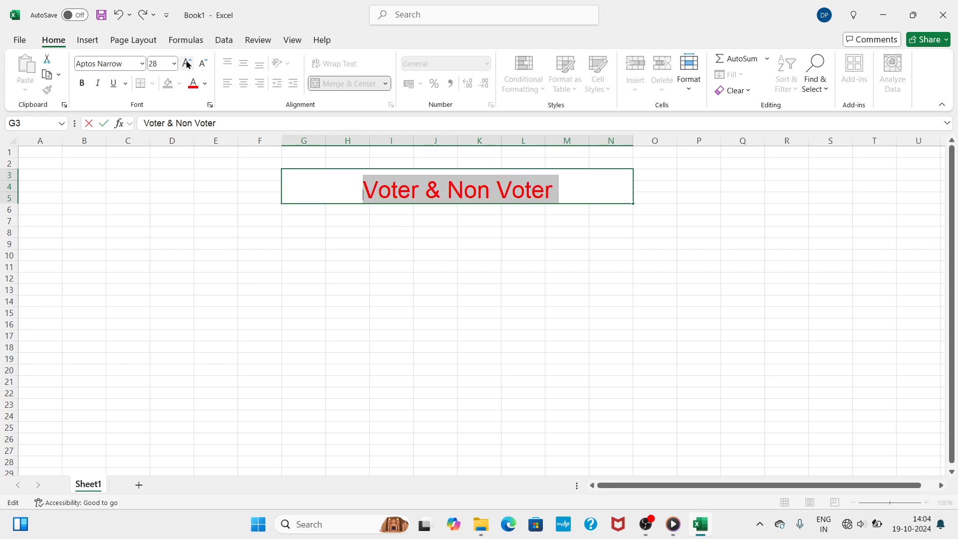
{"action": "left_click", "coordinate": [187, 64]}
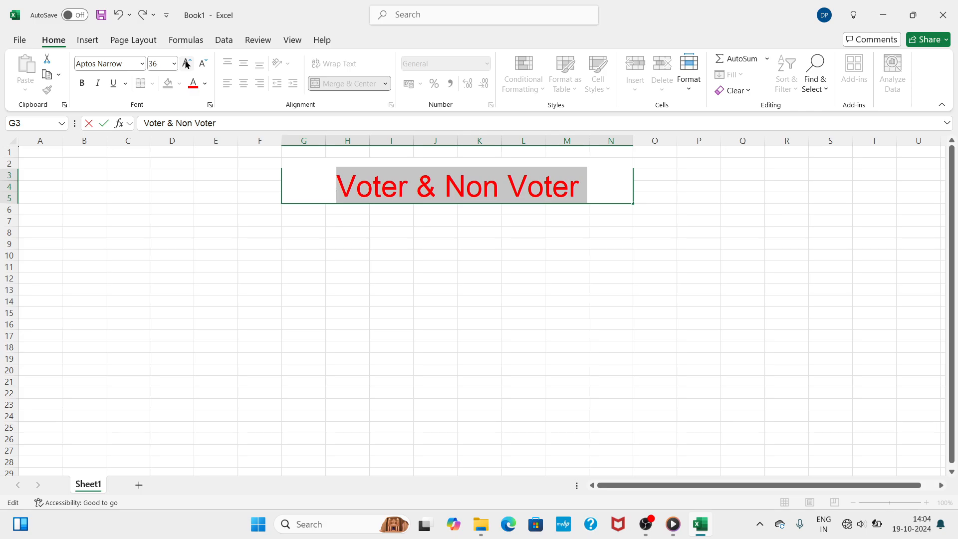
{"action": "left_click", "coordinate": [202, 63]}
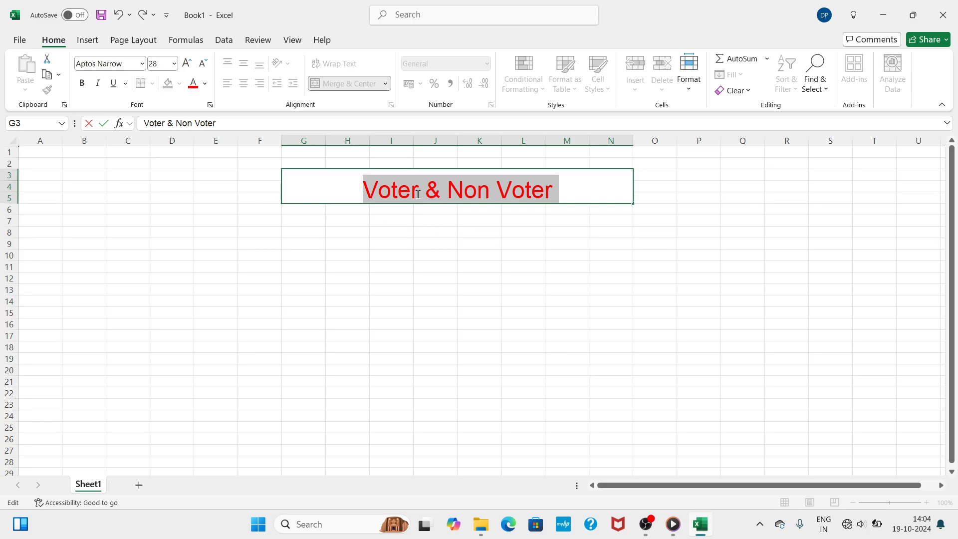
{"action": "left_click", "coordinate": [585, 195]}
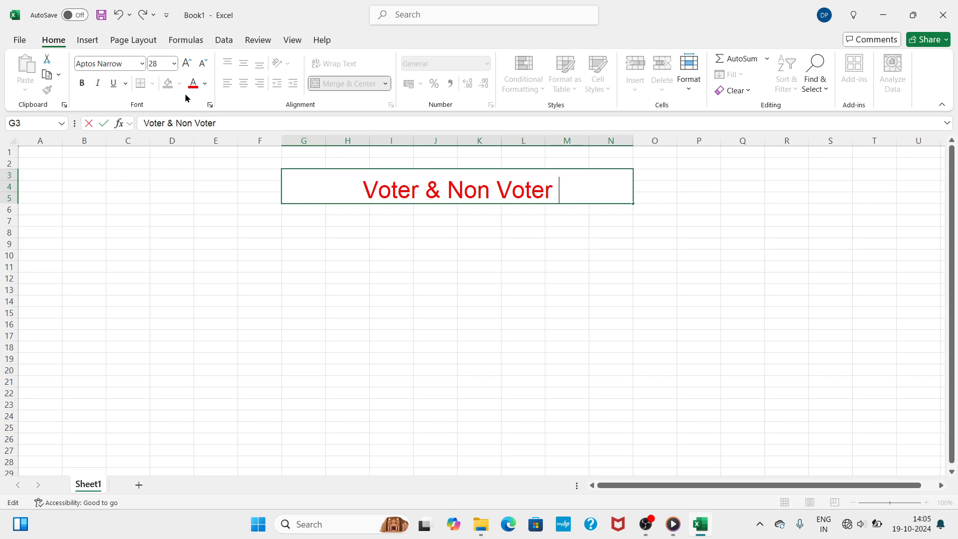
{"action": "left_click", "coordinate": [369, 279]}
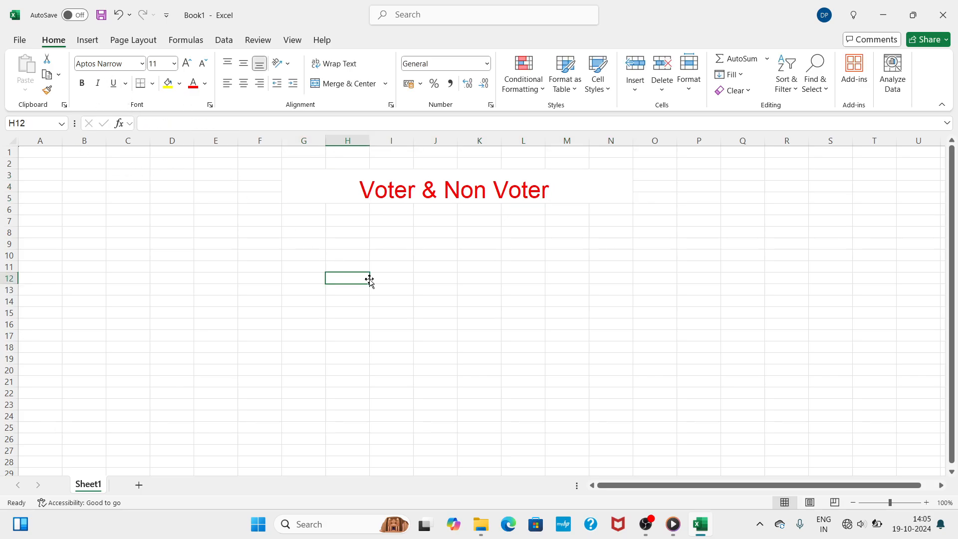
Fill the merged title cell with the standard orange color
{"action": "left_click", "coordinate": [340, 189]}
{"action": "left_click", "coordinate": [179, 83]}
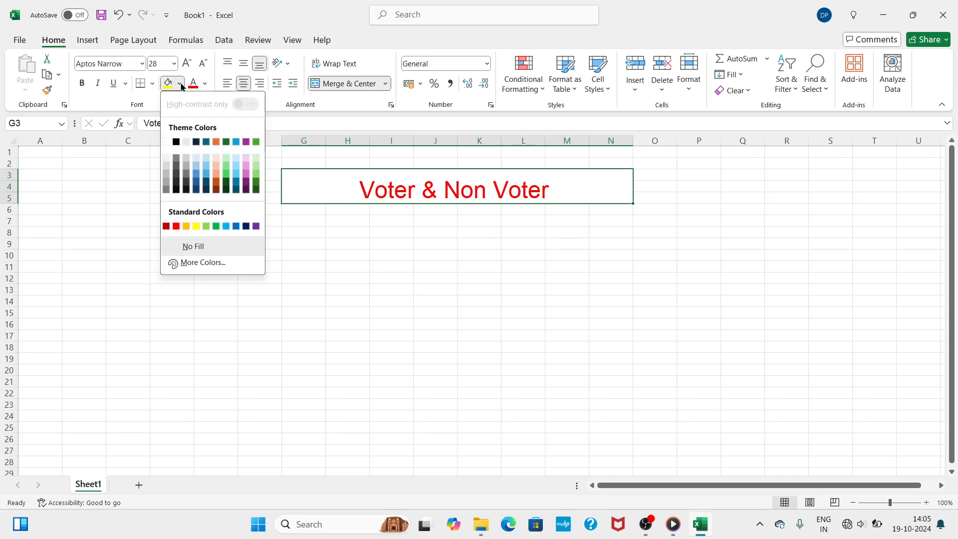
{"action": "left_click", "coordinate": [186, 227]}
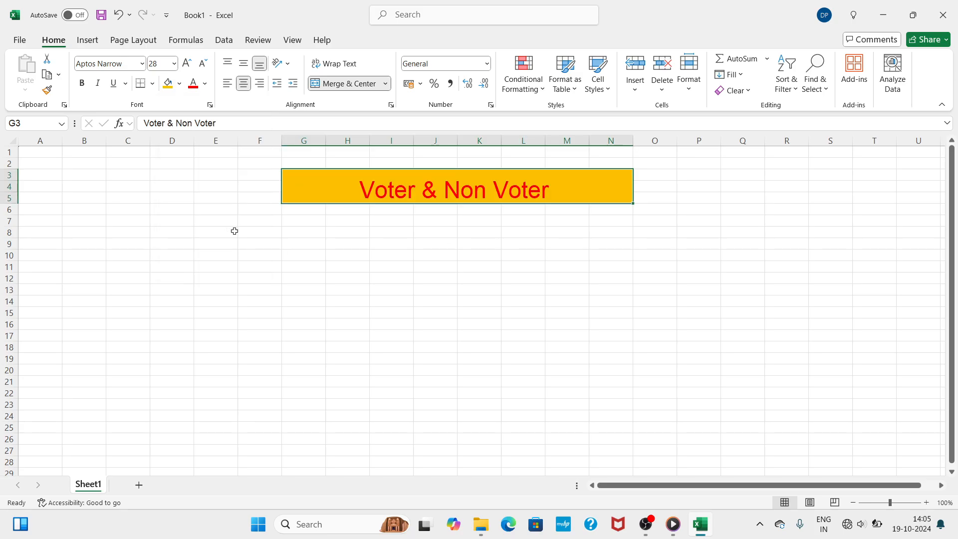
Enter the column headers "sl No." in D7 and "Name" in E7
{"action": "left_click", "coordinate": [171, 221]}
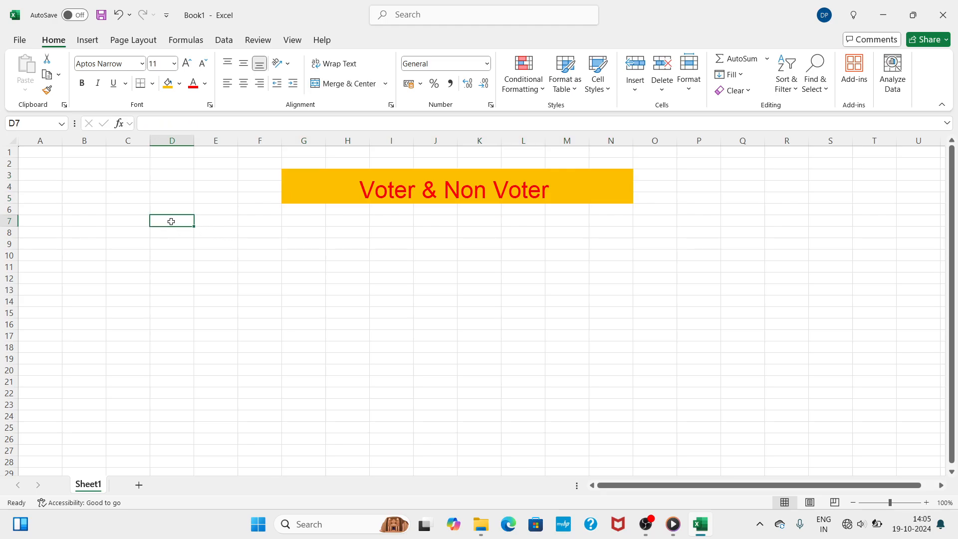
{"action": "type", "text": "s"}
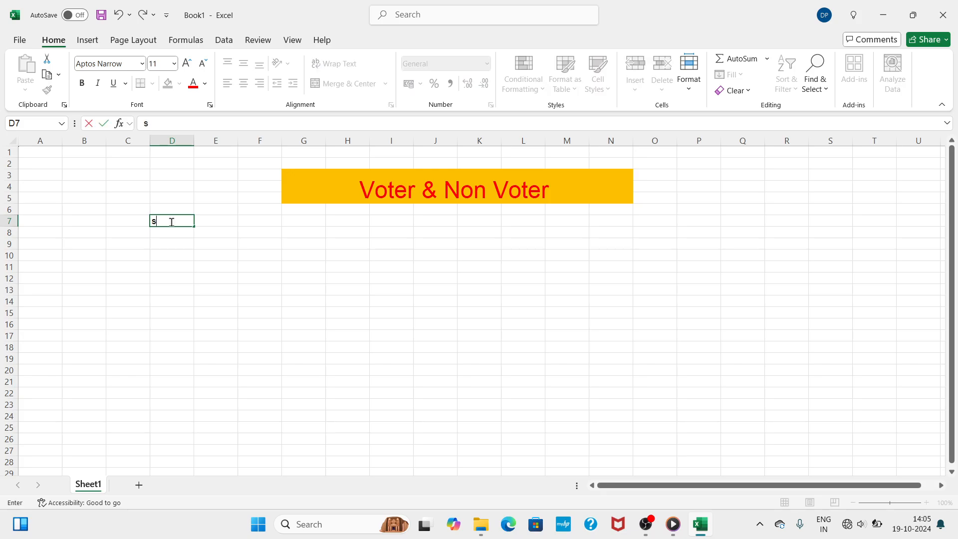
{"action": "type", "text": "l No."}
{"action": "key", "text": "Tab"}
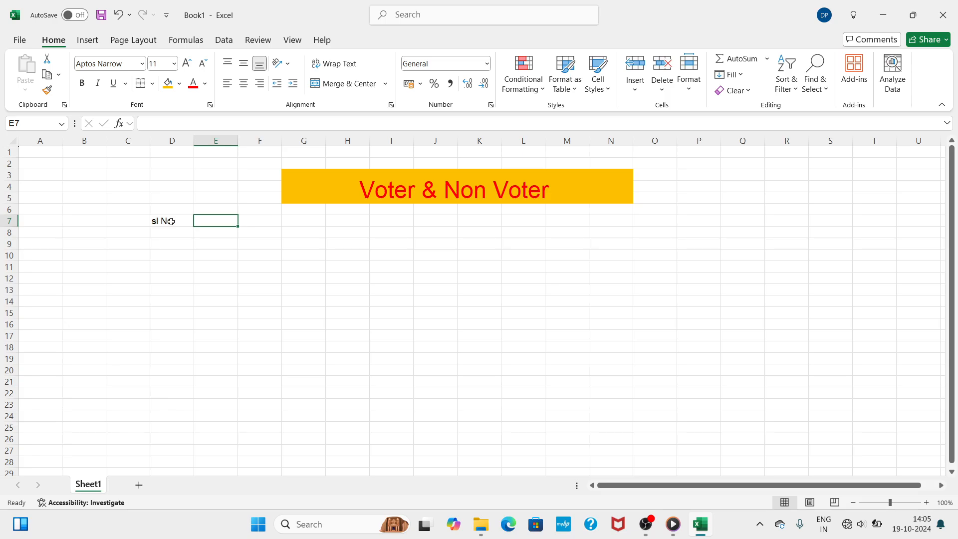
{"action": "type", "text": "Name"}
{"action": "key", "text": "Tab"}
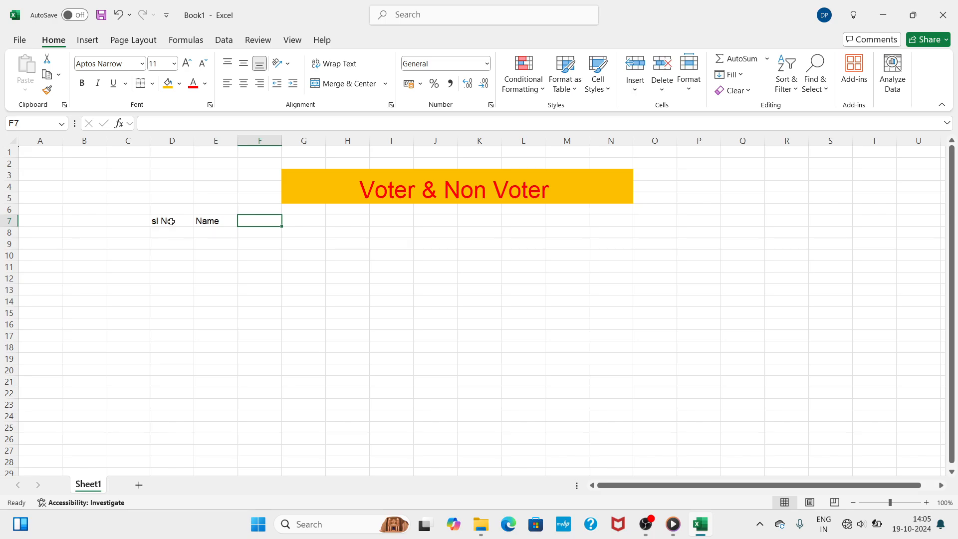
Continue the header row with "Father's" in F7, "Mother's" in G7 and "Age" in H7
{"action": "type", "text": "Father"}
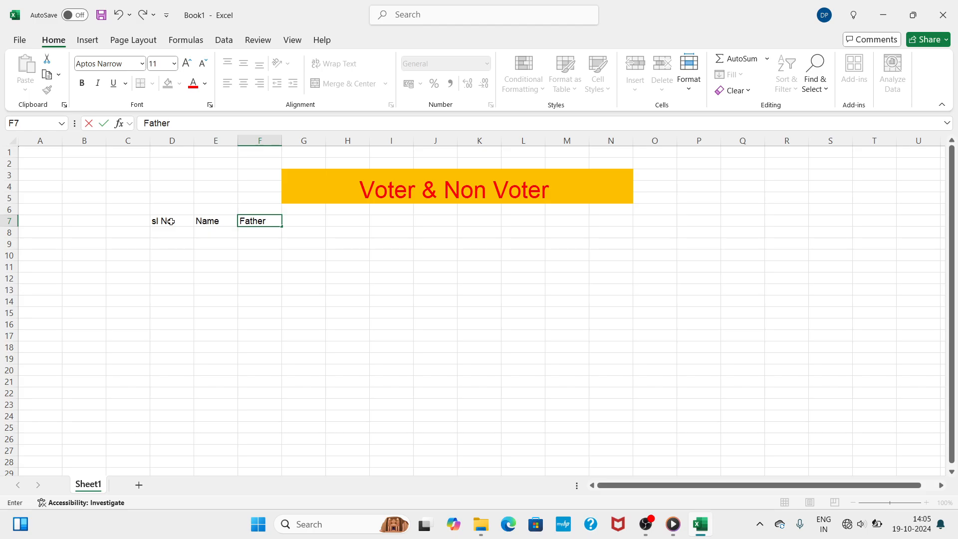
{"action": "type", "text": ";s"}
{"action": "key", "text": "BackSpace"}
{"action": "key", "text": "BackSpace"}
{"action": "type", "text": "'s"}
{"action": "key", "text": "Tab"}
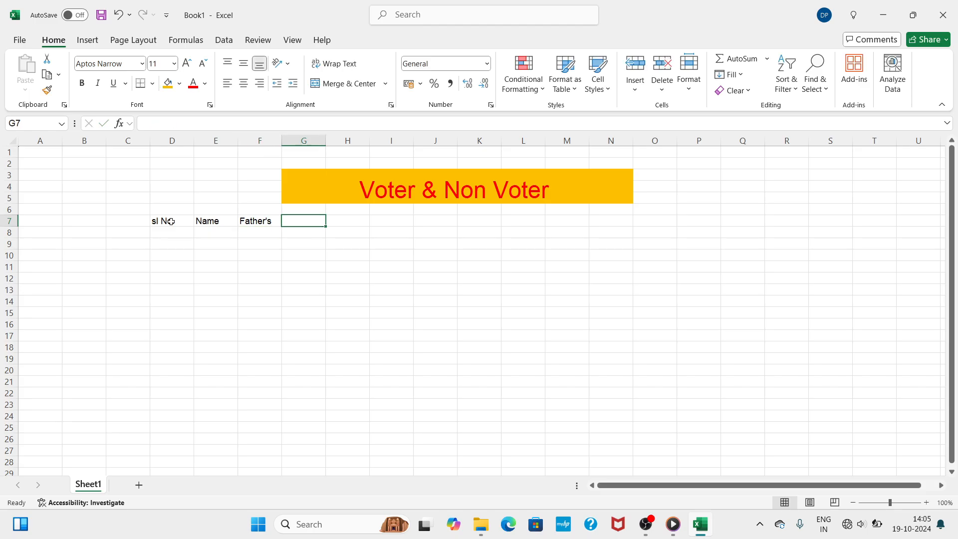
{"action": "type", "text": "Mother"}
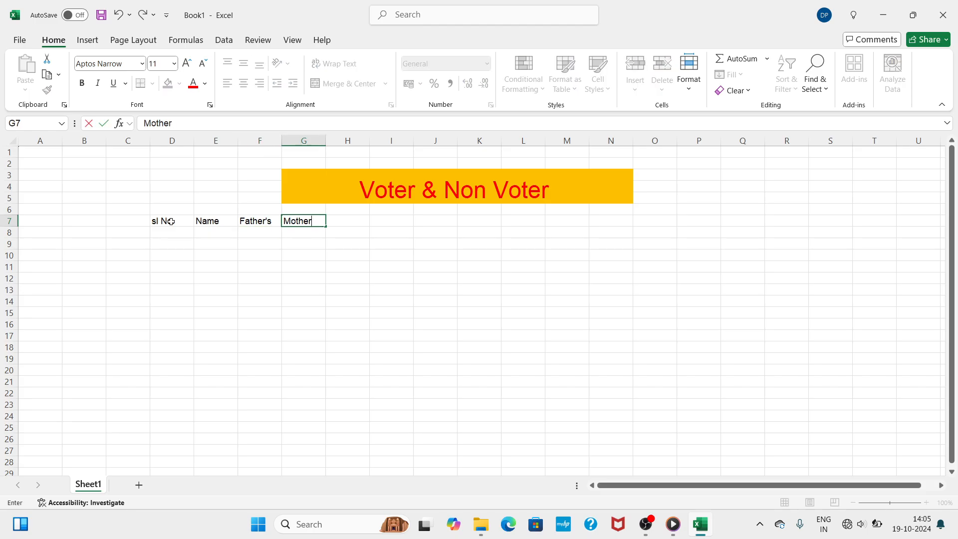
{"action": "type", "text": "'s"}
{"action": "key", "text": "Tab"}
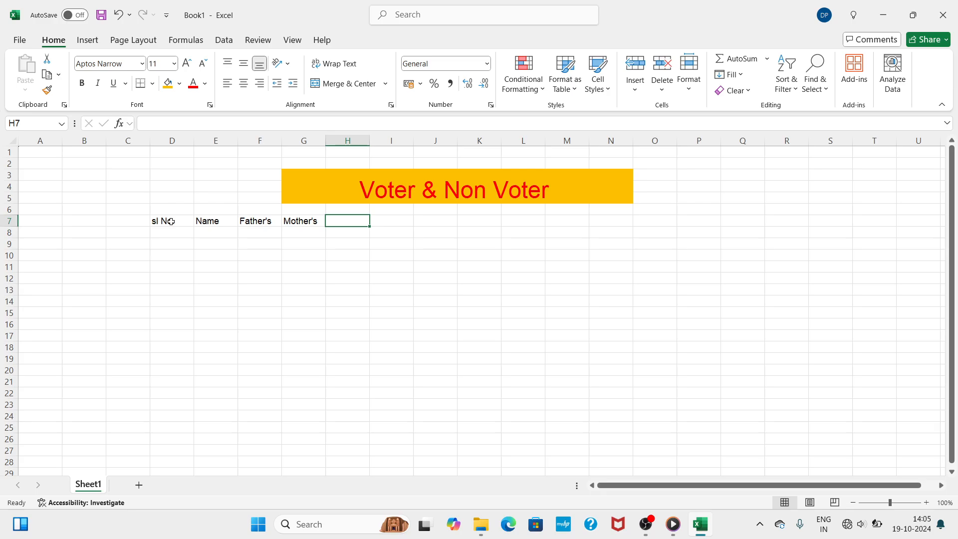
{"action": "type", "text": "Age"}
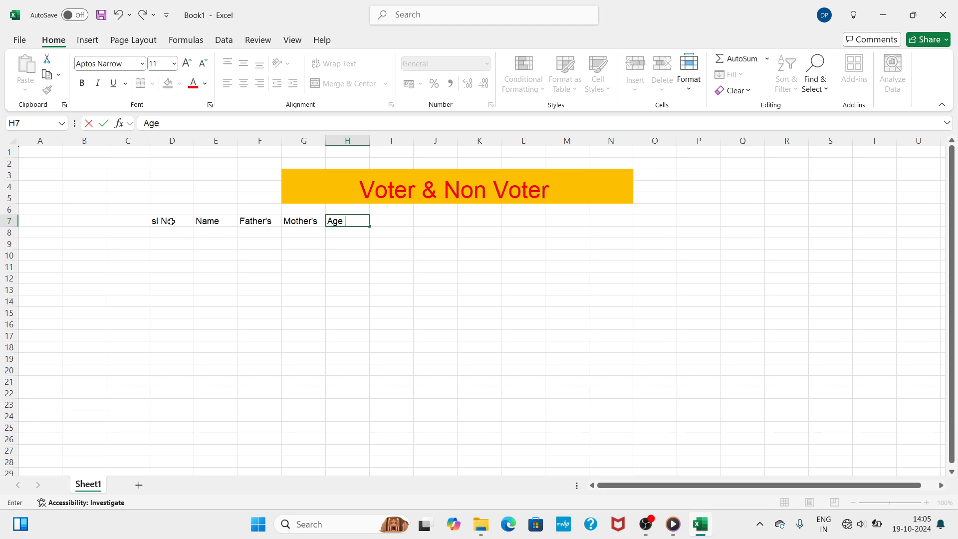
{"action": "key", "text": "Tab"}
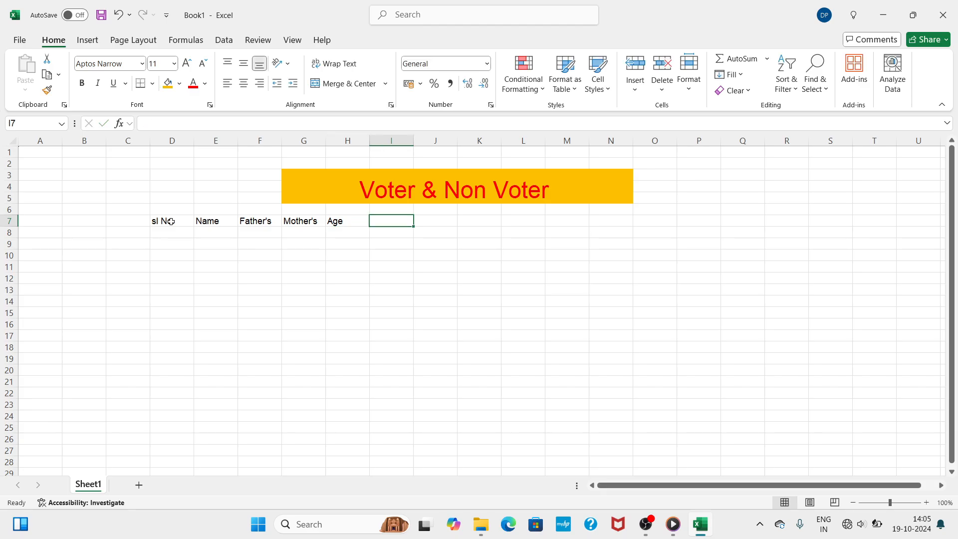
Add the header "voter /non voter" in I7 and widen column I to fit it
{"action": "type", "text": "voter"}
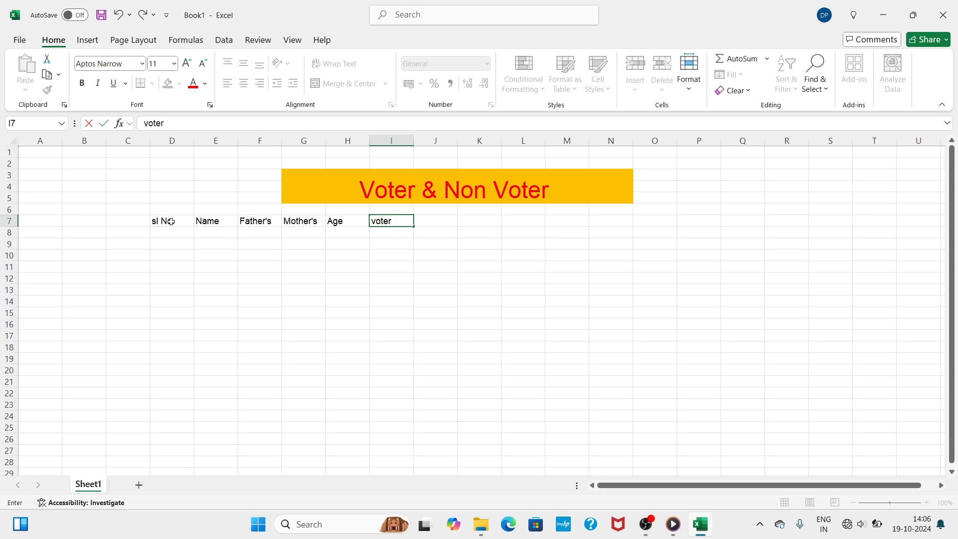
{"action": "type", "text": " /non voter"}
{"action": "left_click", "coordinate": [349, 287]}
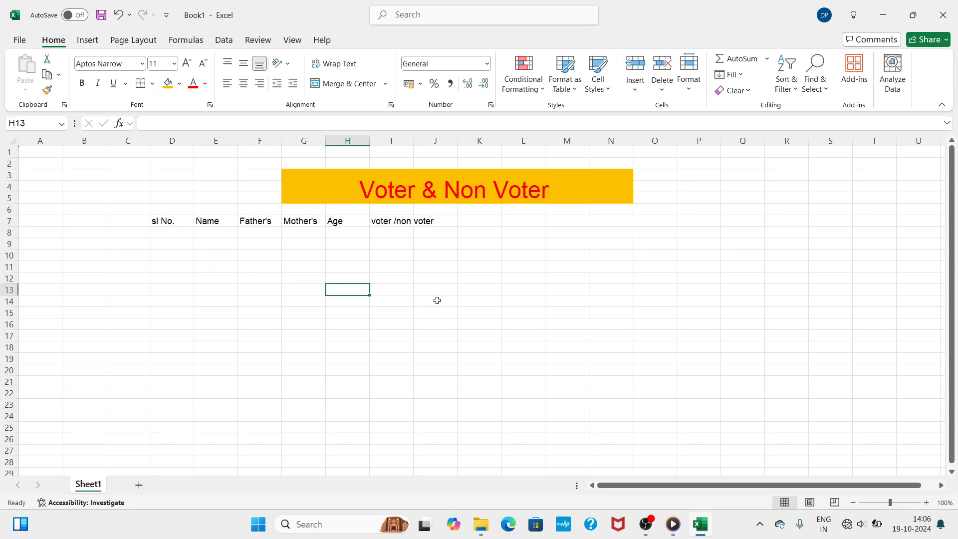
{"action": "left_click", "coordinate": [400, 226]}
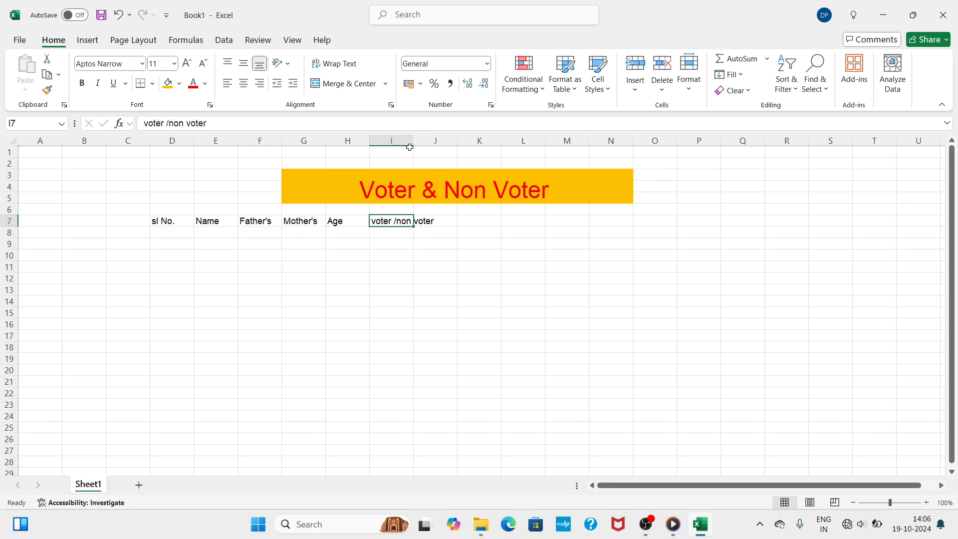
{"action": "left_click_drag", "start_coordinate": [413, 143], "coordinate": [444, 142]}
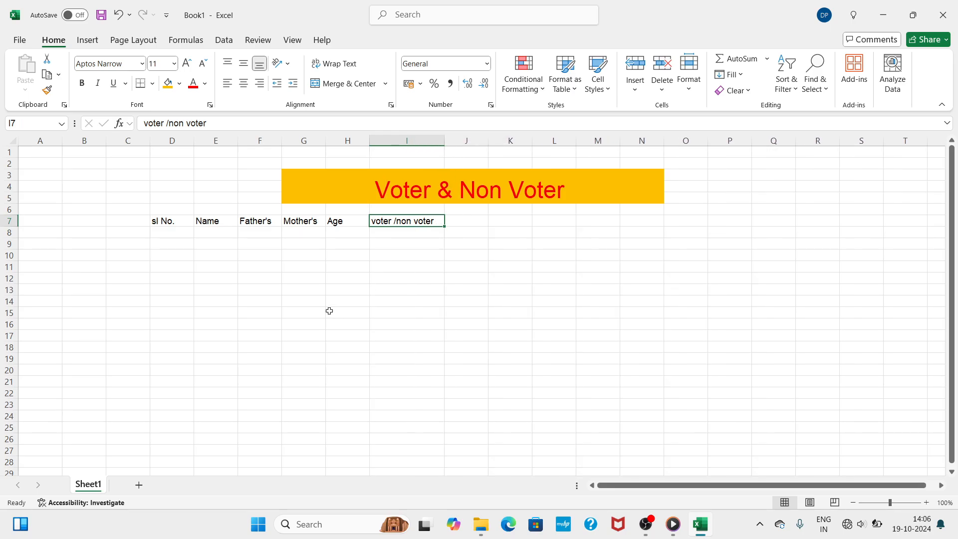
Number the rows from 1 to 10 in D8:D17 by entering 1 and 2 and extending the series
{"action": "left_click", "coordinate": [172, 234]}
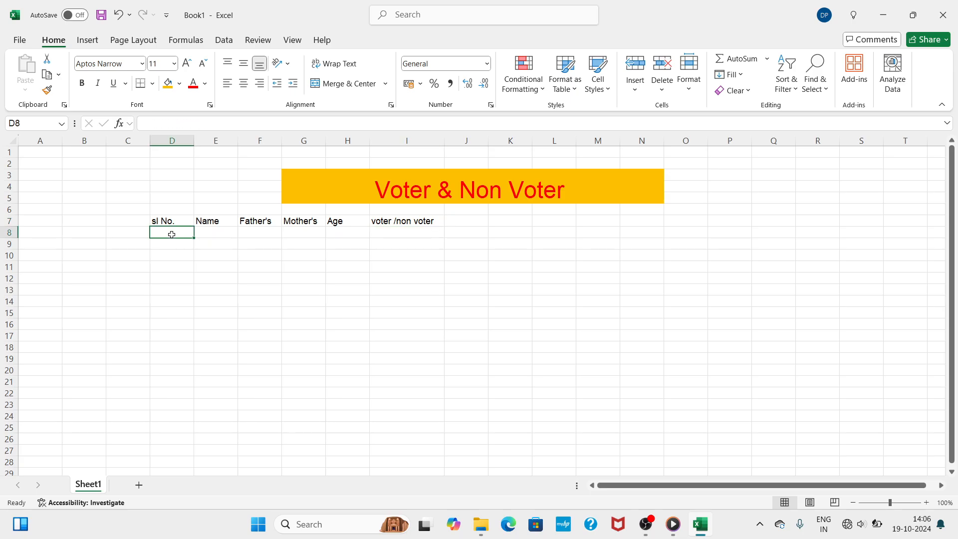
{"action": "type", "text": "1"}
{"action": "left_click", "coordinate": [182, 244]}
{"action": "type", "text": "2"}
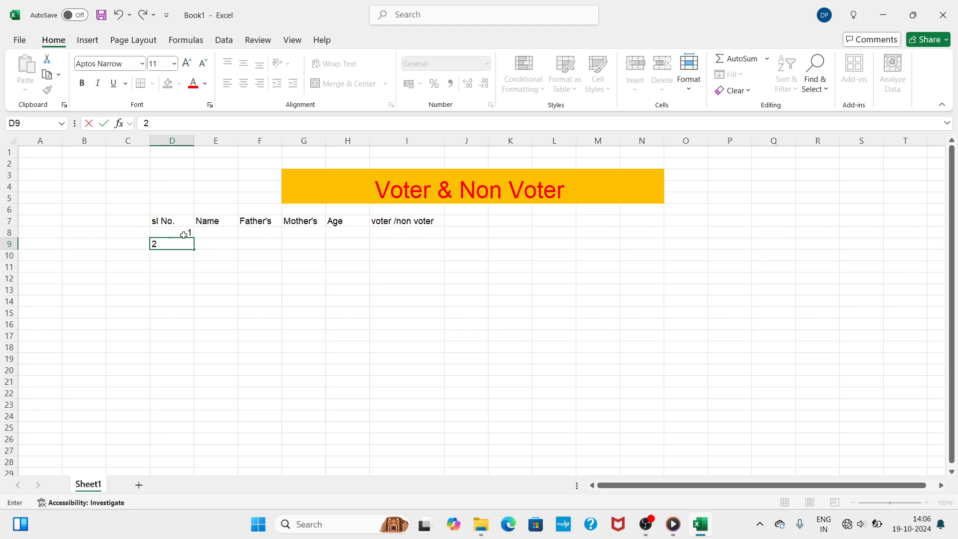
{"action": "left_click", "coordinate": [185, 231]}
{"action": "left_click_drag", "start_coordinate": [186, 230], "coordinate": [194, 338]}
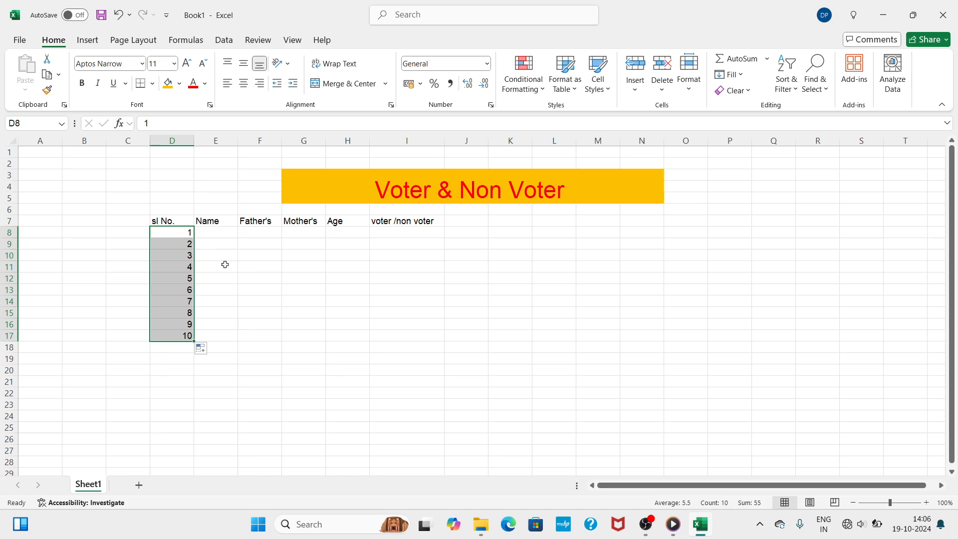
Center-align the serial numbers in D8:D17
{"action": "key", "text": "ctrl+e"}
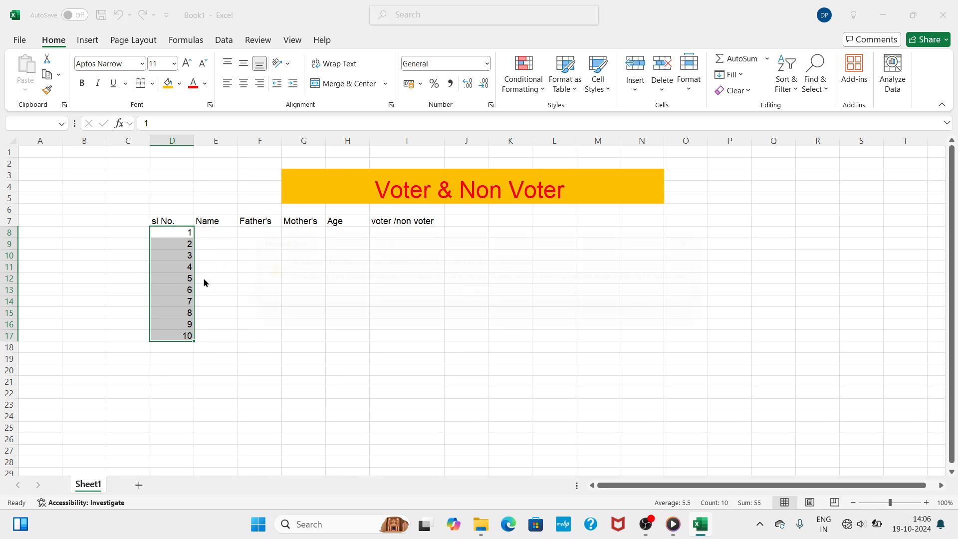
{"action": "left_click", "coordinate": [730, 243]}
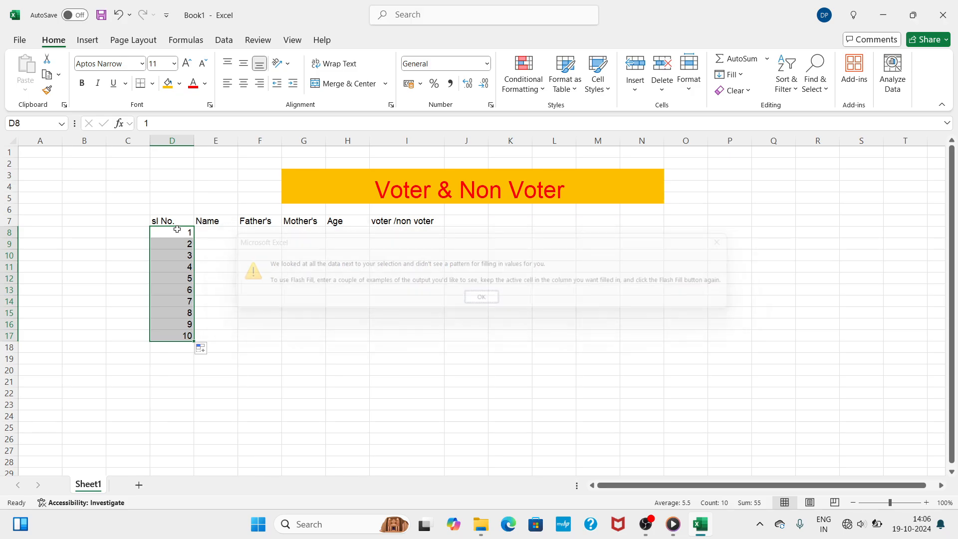
{"action": "left_click", "coordinate": [246, 88]}
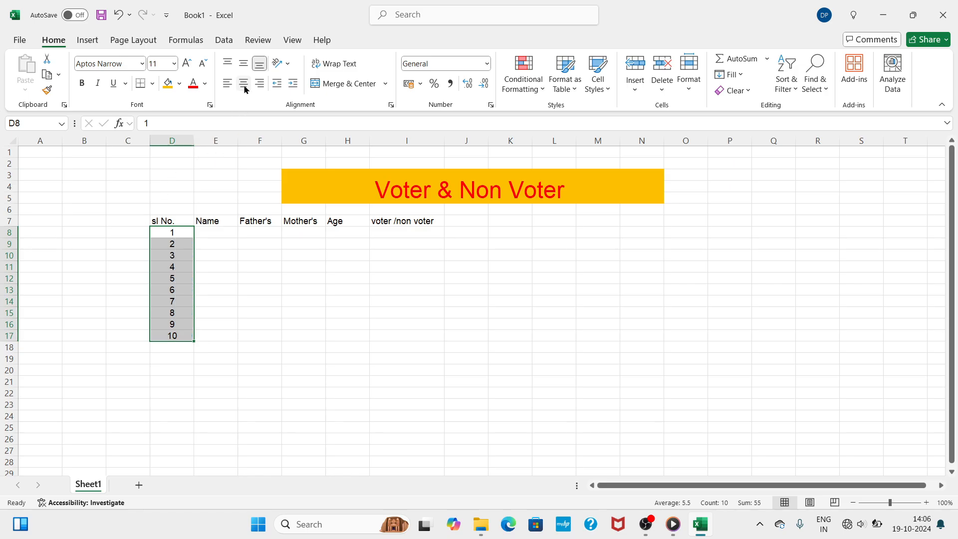
Enter a first name for each of serial numbers 1 to 4 in the Name column, cells E8:E11
{"action": "left_click", "coordinate": [218, 235]}
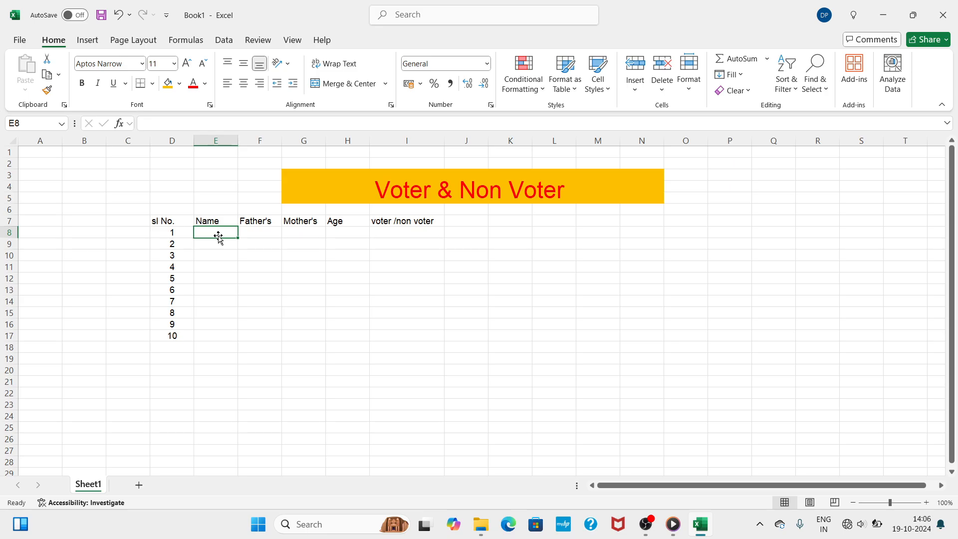
{"action": "type", "text": "pawan"}
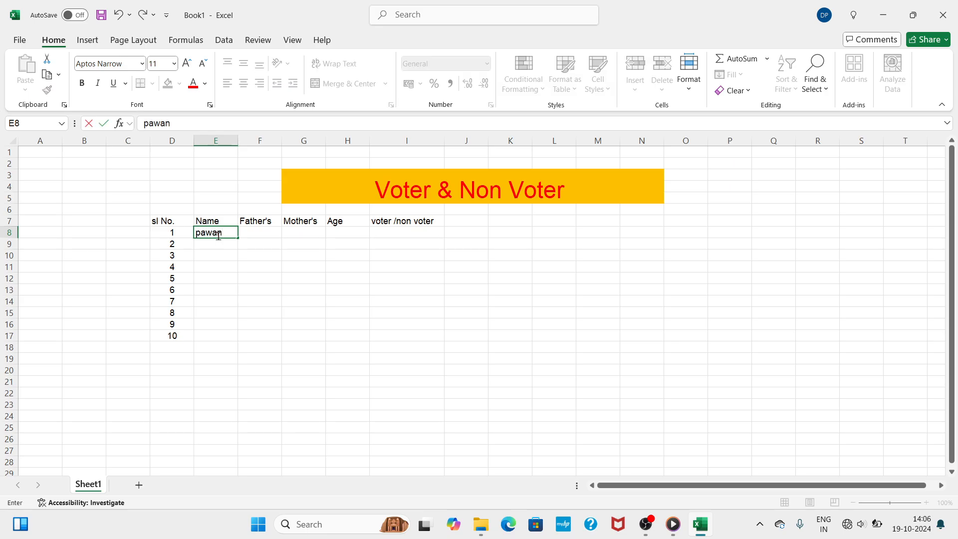
{"action": "key", "text": "Return"}
{"action": "type", "text": "syn"}
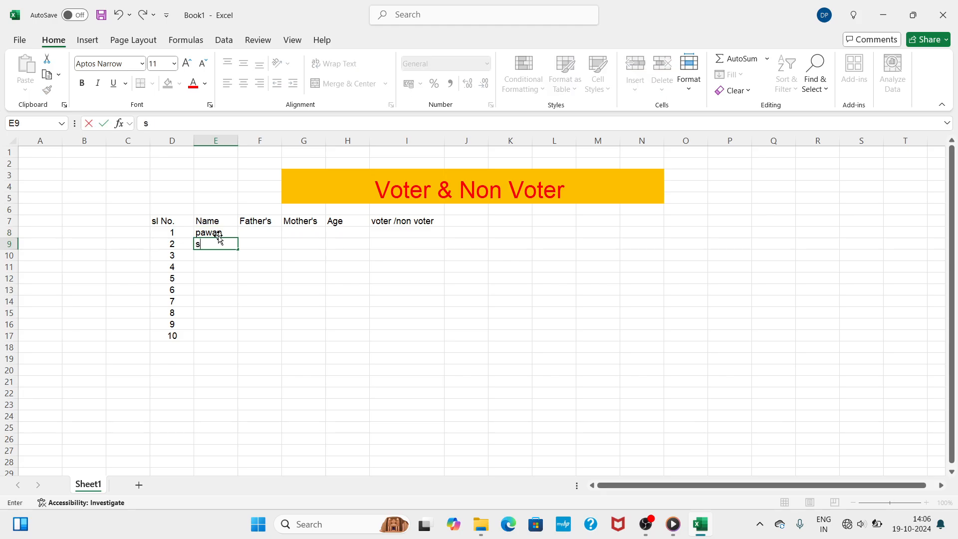
{"action": "key", "text": "BackSpace"}
{"action": "key", "text": "BackSpace"}
{"action": "type", "text": "uman"}
{"action": "key", "text": "Return"}
{"action": "type", "text": "rohit"}
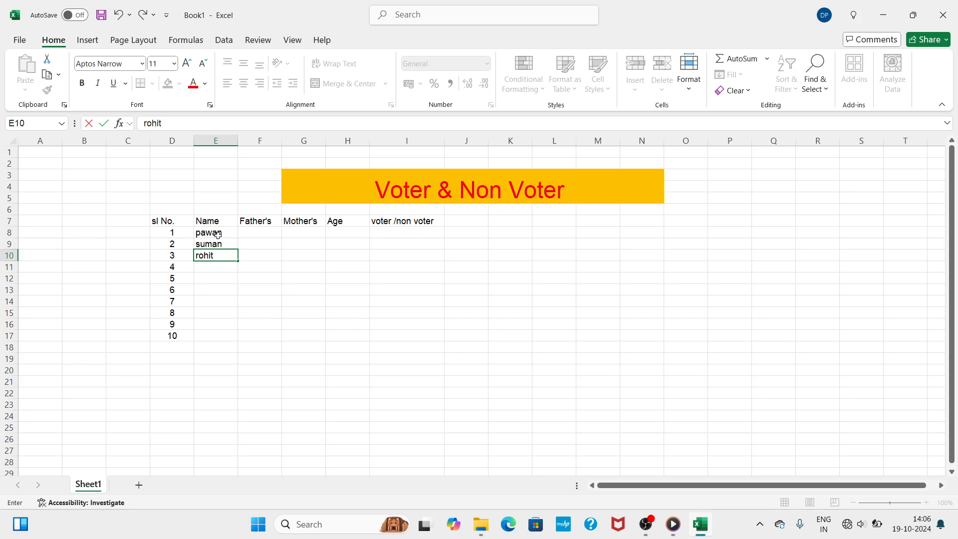
{"action": "key", "text": "Return"}
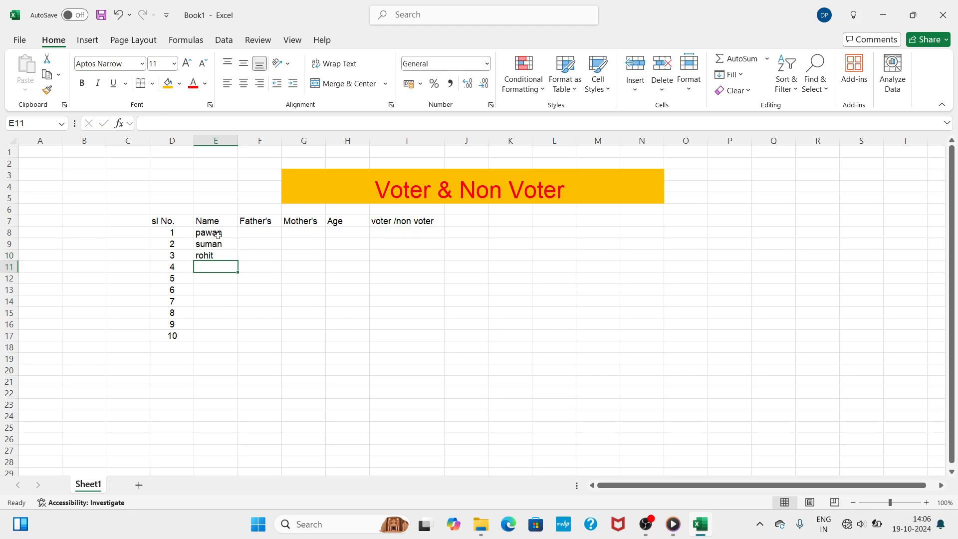
{"action": "type", "text": "kiran"}
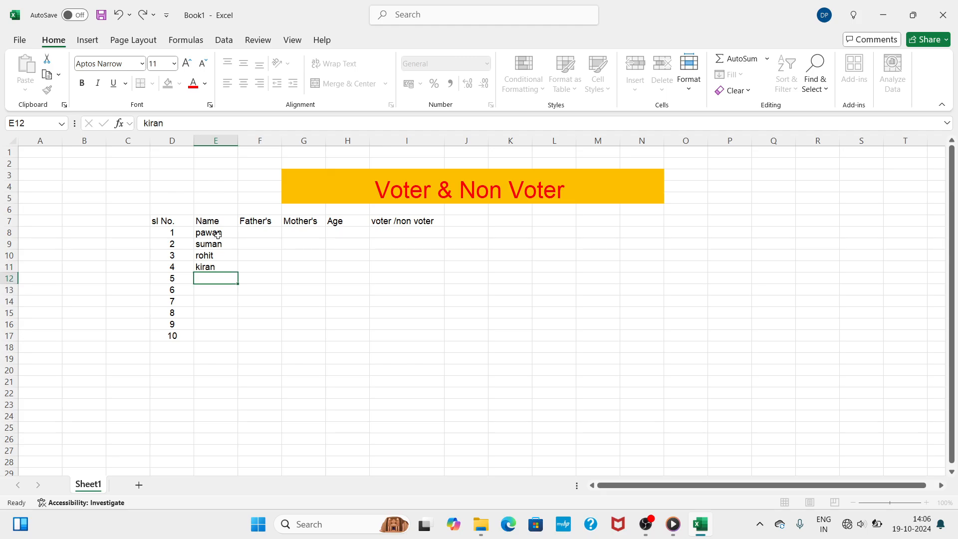
{"action": "key", "text": "Return"}
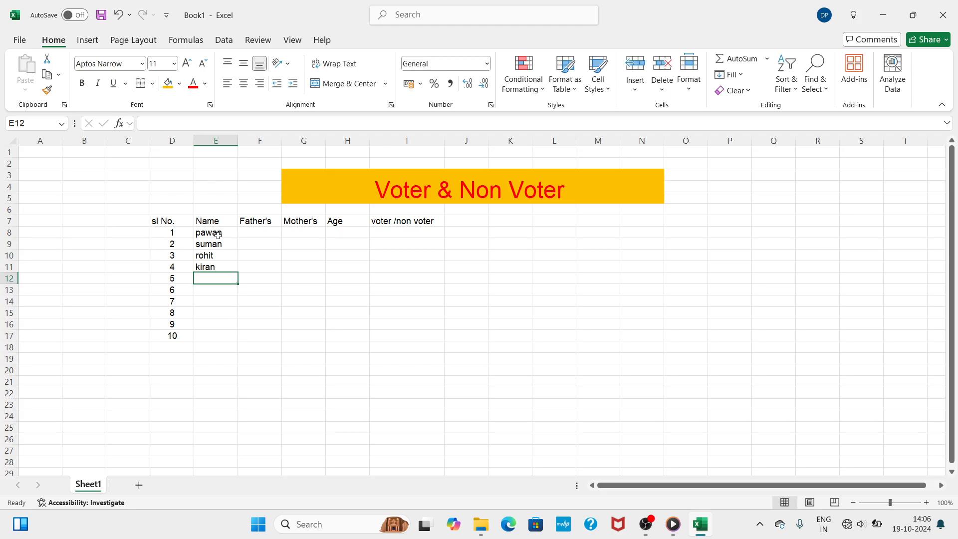
Continue the Name column with a first name for serial numbers 5 to 7 in E12:E14
{"action": "type", "text": "suran"}
{"action": "key", "text": "BackSpace"}
{"action": "key", "text": "Return"}
{"action": "type", "text": "ritesh"}
{"action": "key", "text": "Return"}
{"action": "type", "text": "ajay"}
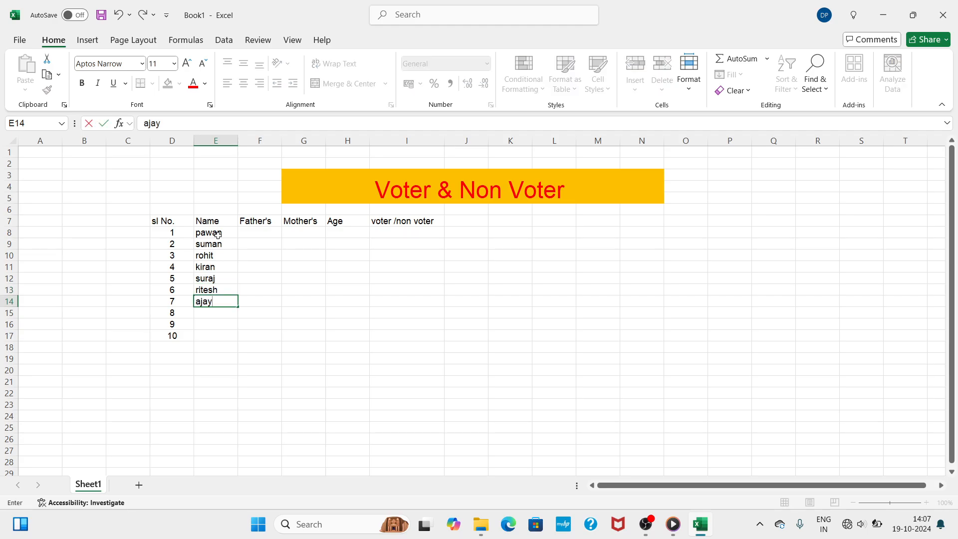
{"action": "key", "text": "Return"}
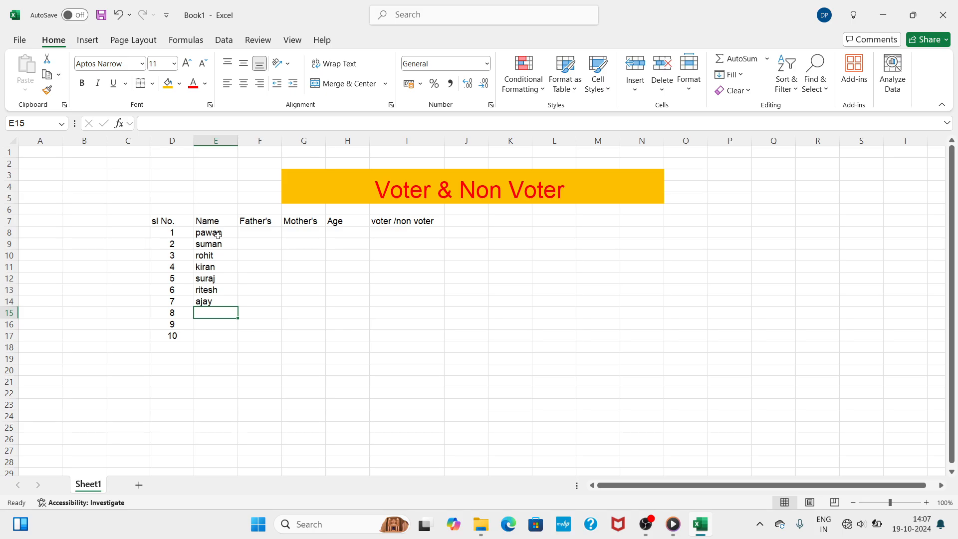
Complete the Name column with first names for serial numbers 8 to 10 in E15:E17 and widen column E to fit the longest name
{"action": "type", "text": "sujata"}
{"action": "key", "text": "Return"}
{"action": "type", "text": "rita"}
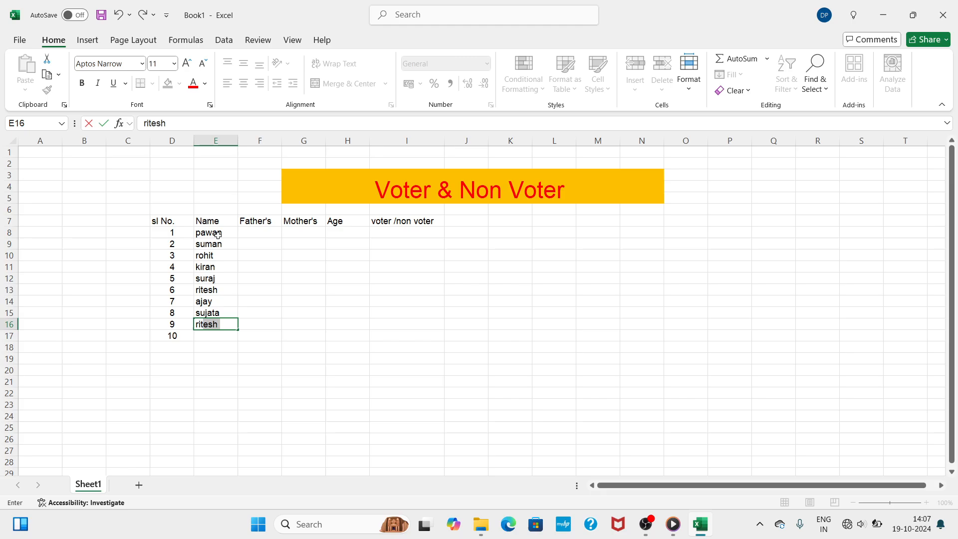
{"action": "key", "text": "Return"}
{"action": "type", "text": "dhaneshwar"}
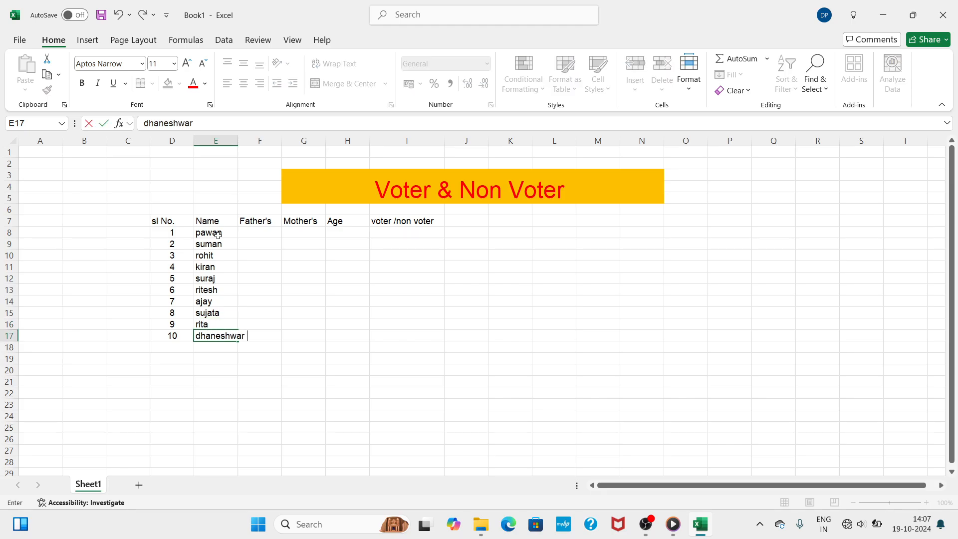
{"action": "left_click", "coordinate": [239, 140]}
{"action": "left_click_drag", "start_coordinate": [239, 140], "coordinate": [247, 135]}
Enter the fathers' names for serial numbers 1 to 4 in the Father's column, cells F8:F11
{"action": "left_click", "coordinate": [266, 234]}
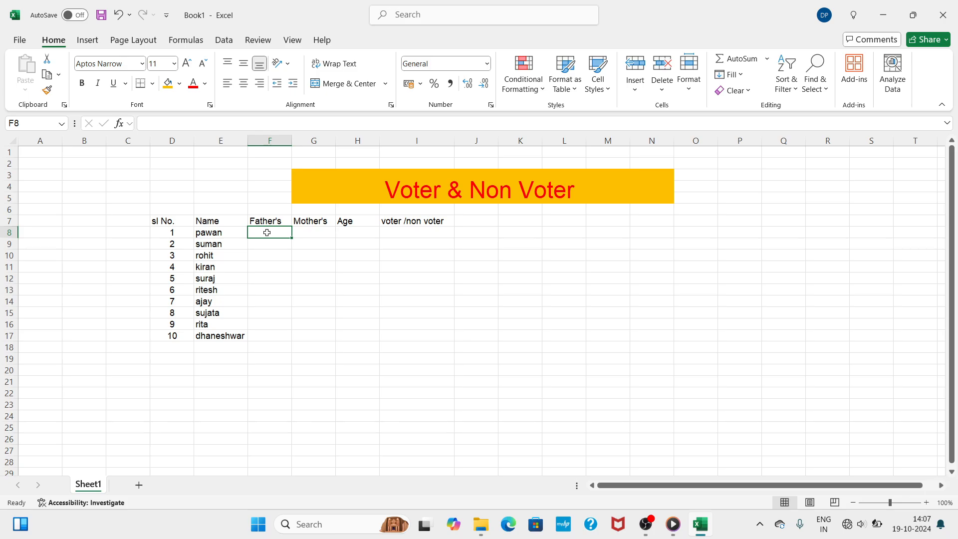
{"action": "type", "text": "gan"}
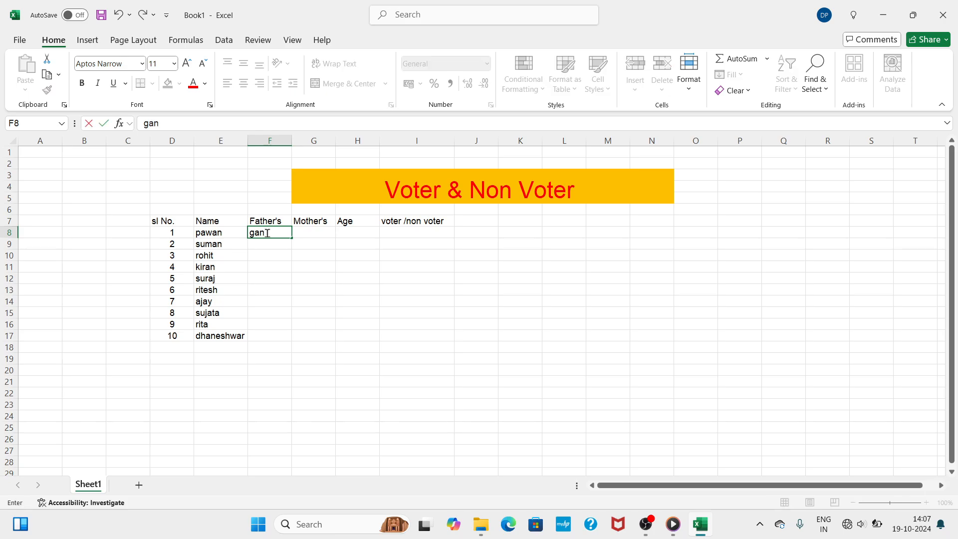
{"action": "type", "text": "jhu"}
{"action": "key", "text": "Return"}
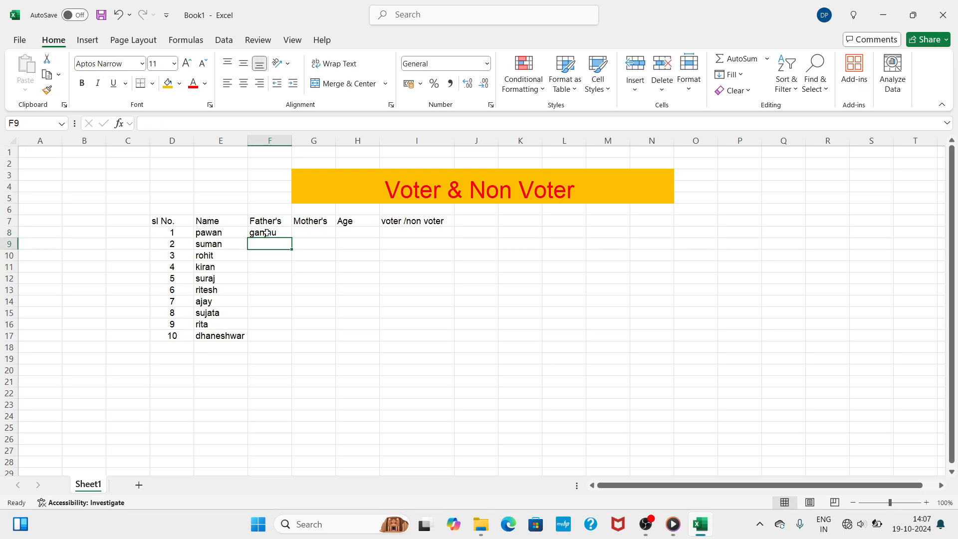
{"action": "type", "text": "suresh"}
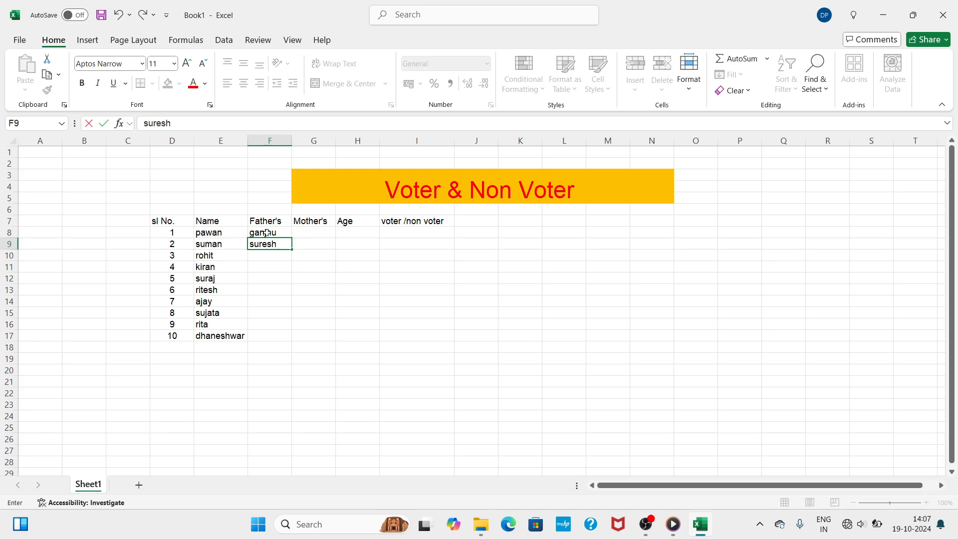
{"action": "key", "text": "Return"}
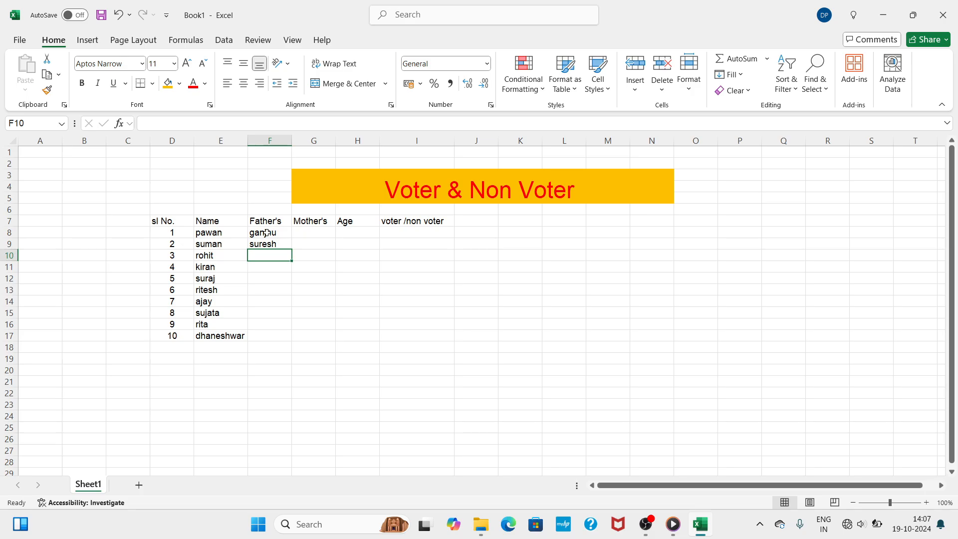
{"action": "type", "text": "kokil"}
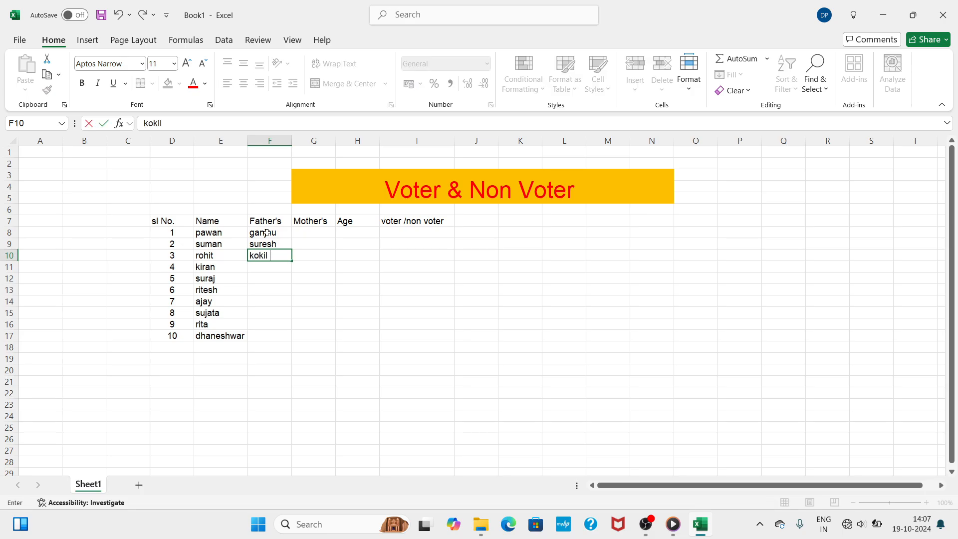
{"action": "key", "text": "Return"}
{"action": "type", "text": "ashish"}
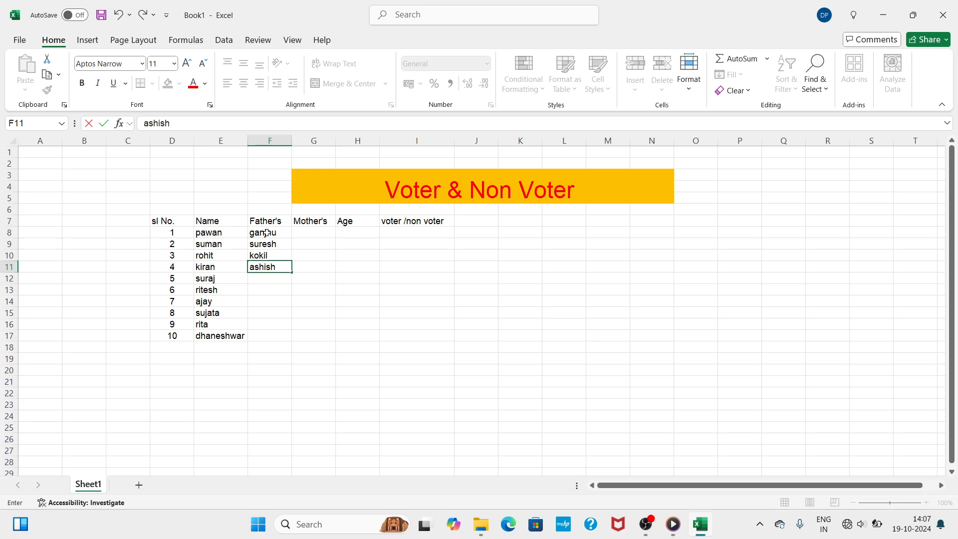
{"action": "key", "text": "Return"}
Continue the Father's column with the fathers' names for serial numbers 5 to 7 in F12:F14
{"action": "type", "text": "t"}
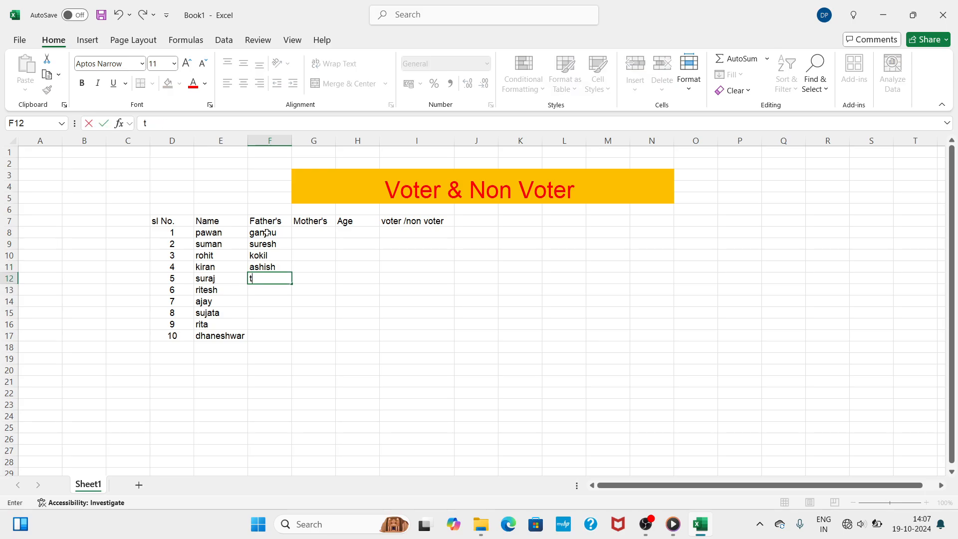
{"action": "type", "text": "inku"}
{"action": "key", "text": "Return"}
{"action": "type", "text": "s"}
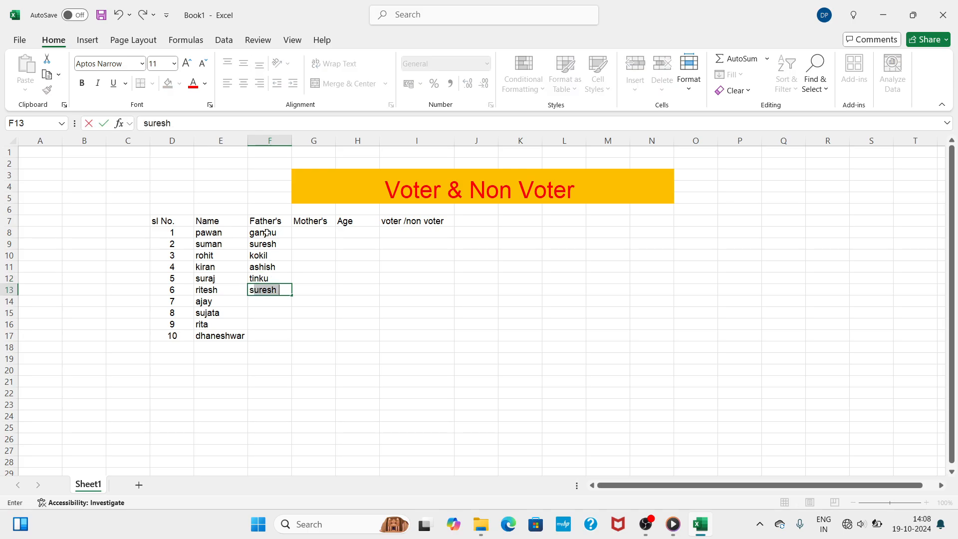
{"action": "type", "text": "ingh"}
{"action": "key", "text": "Return"}
{"action": "type", "text": "rohit"}
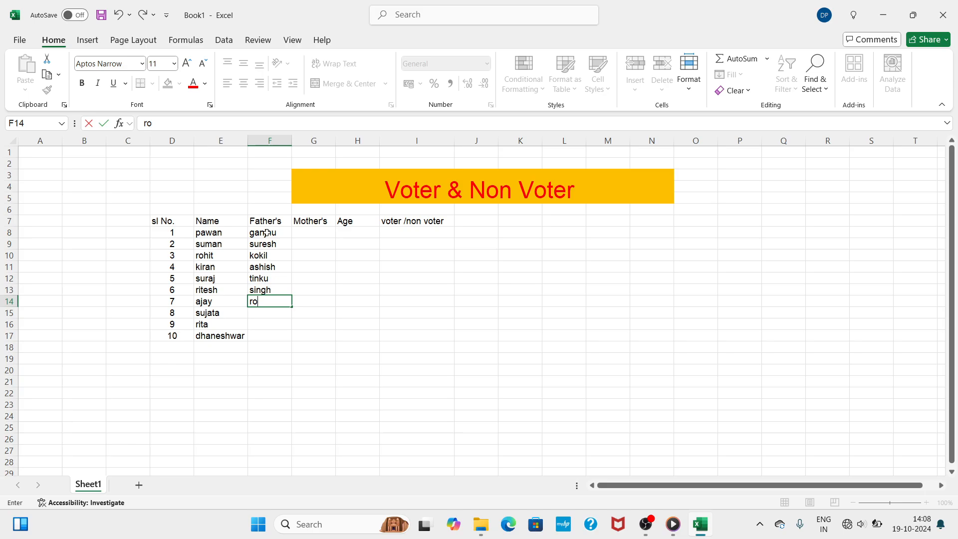
{"action": "key", "text": "Return"}
Complete the Father's column with the fathers' names for serial numbers 8 to 10 in F15:F17
{"action": "type", "text": "pawan"}
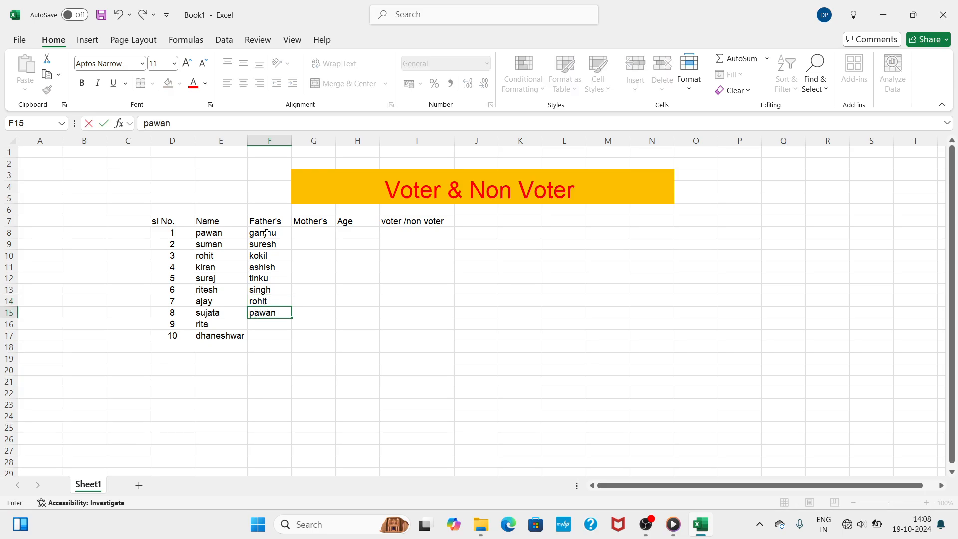
{"action": "key", "text": "Return"}
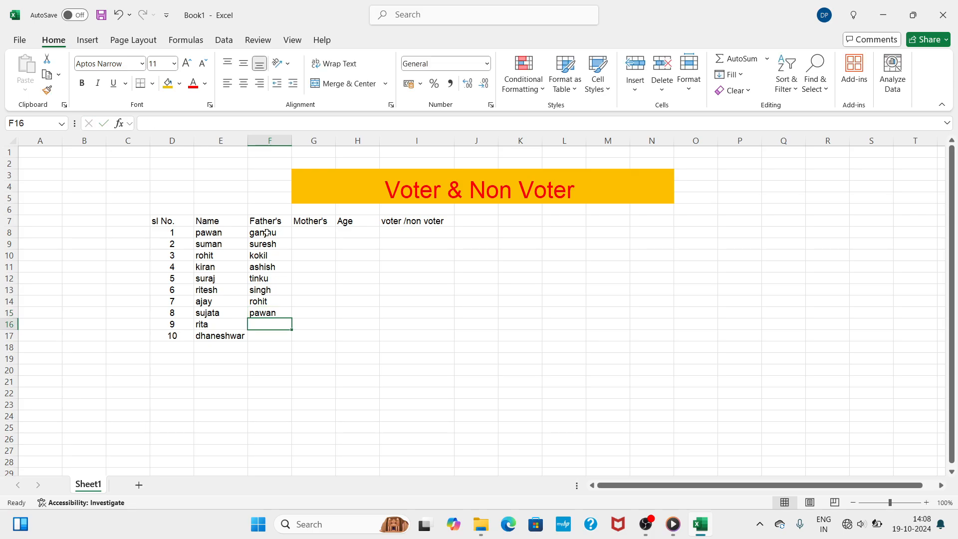
{"action": "type", "text": "mantu"}
{"action": "key", "text": "Return"}
{"action": "type", "text": "ar"}
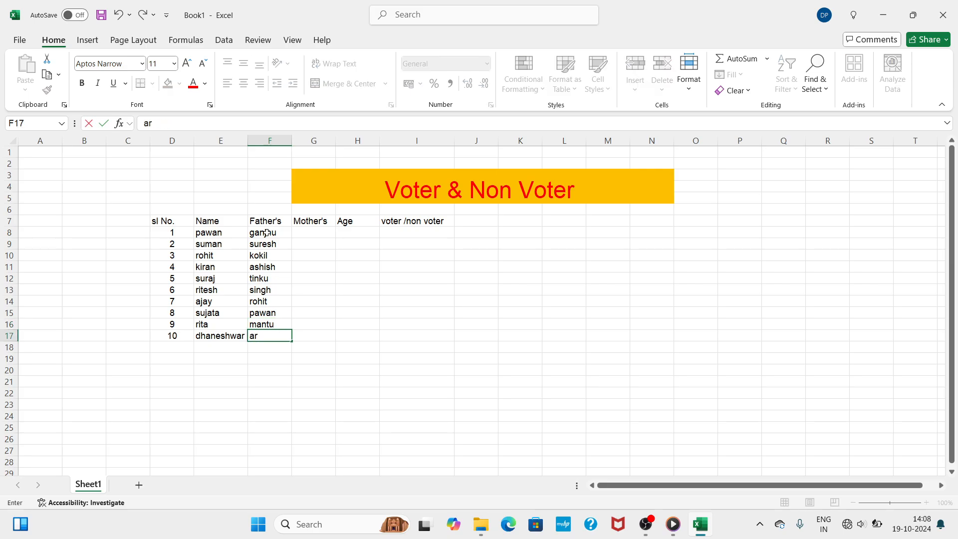
{"action": "type", "text": "bind"}
Enter the mothers' names for serial numbers 1 to 4 in the Mother's column, cells G8:G11
{"action": "left_click", "coordinate": [311, 234]}
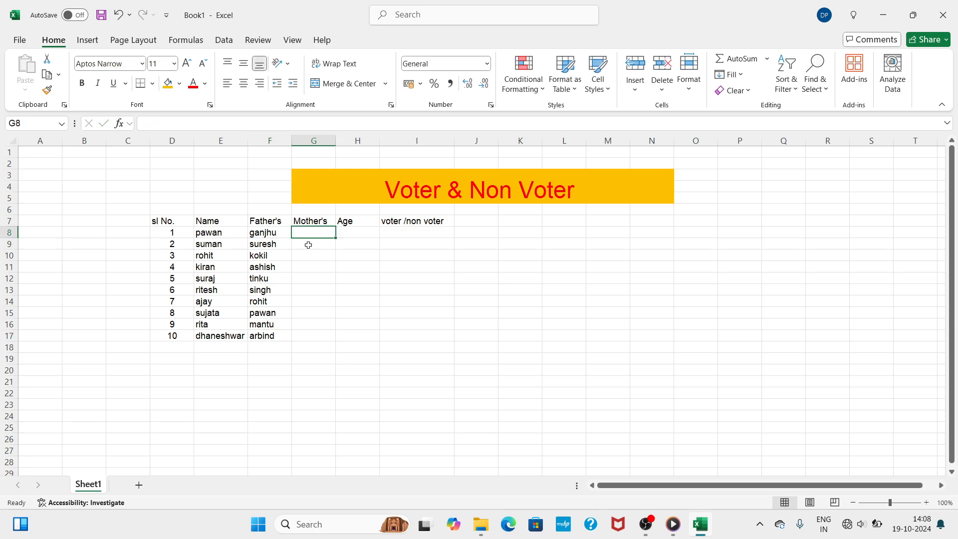
{"action": "type", "text": "suma"}
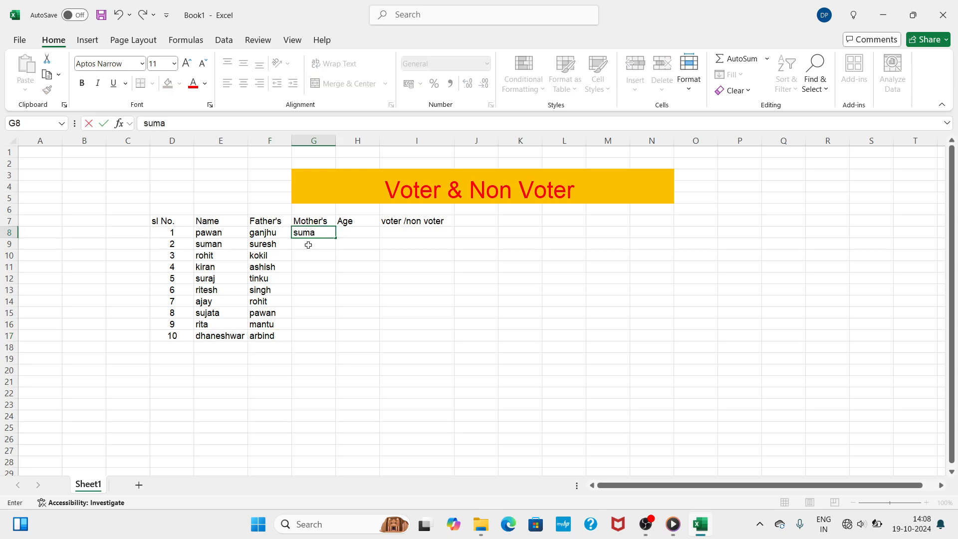
{"action": "left_click", "coordinate": [308, 244]}
{"action": "type", "text": "sarita"}
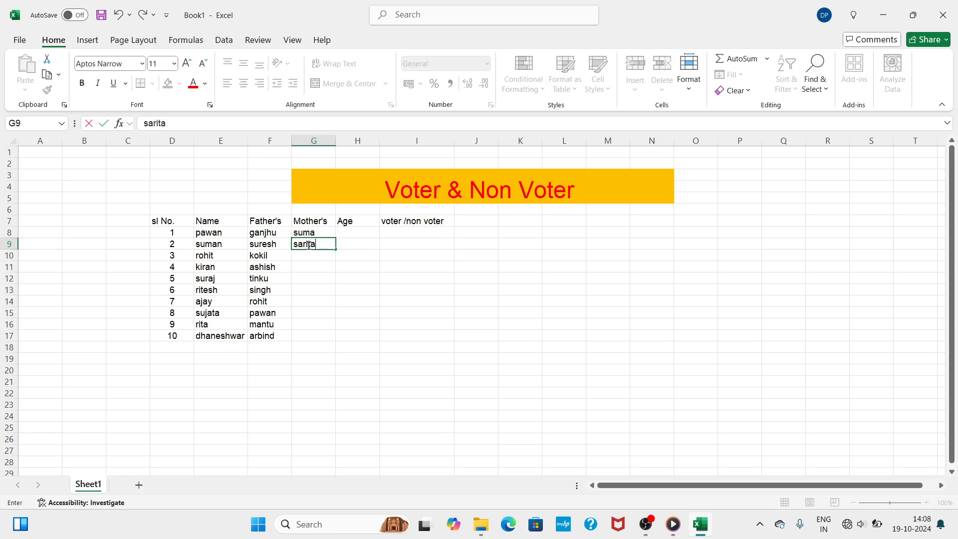
{"action": "key", "text": "Return"}
{"action": "type", "text": "kiran"}
{"action": "key", "text": "Return"}
{"action": "type", "text": "punam"}
{"action": "key", "text": "Return"}
Continue the Mother's column with the mothers' names for serial numbers 5 to 7 in G12:G14
{"action": "type", "text": "soni"}
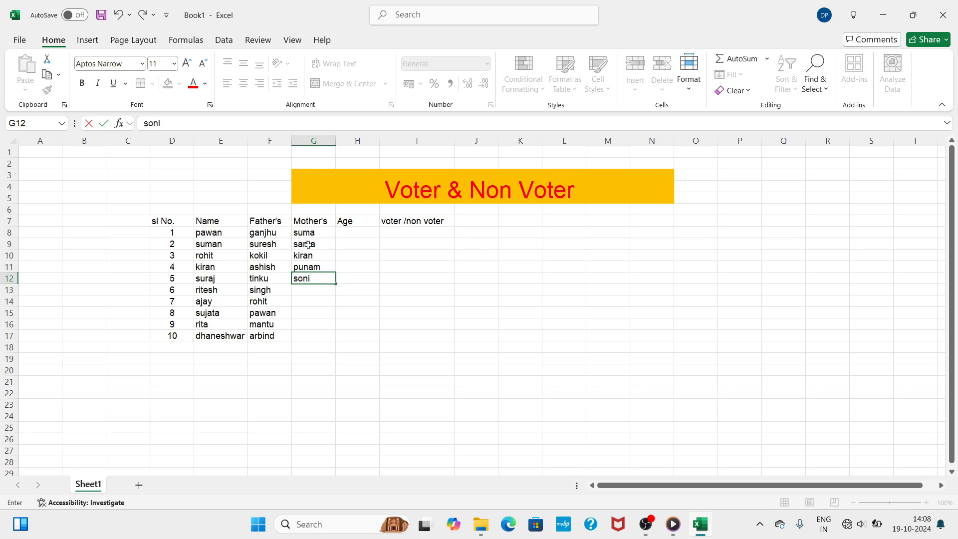
{"action": "key", "text": "Return"}
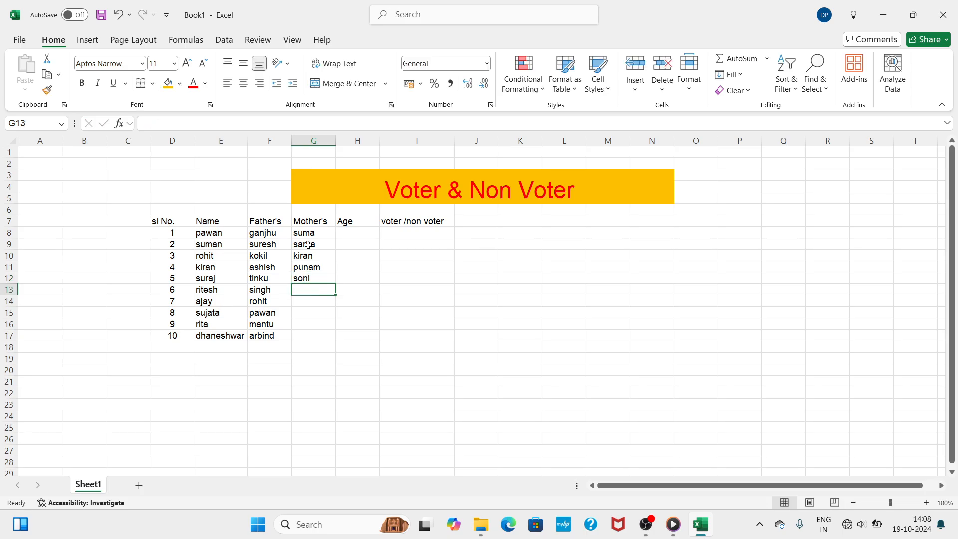
{"action": "type", "text": "babita"}
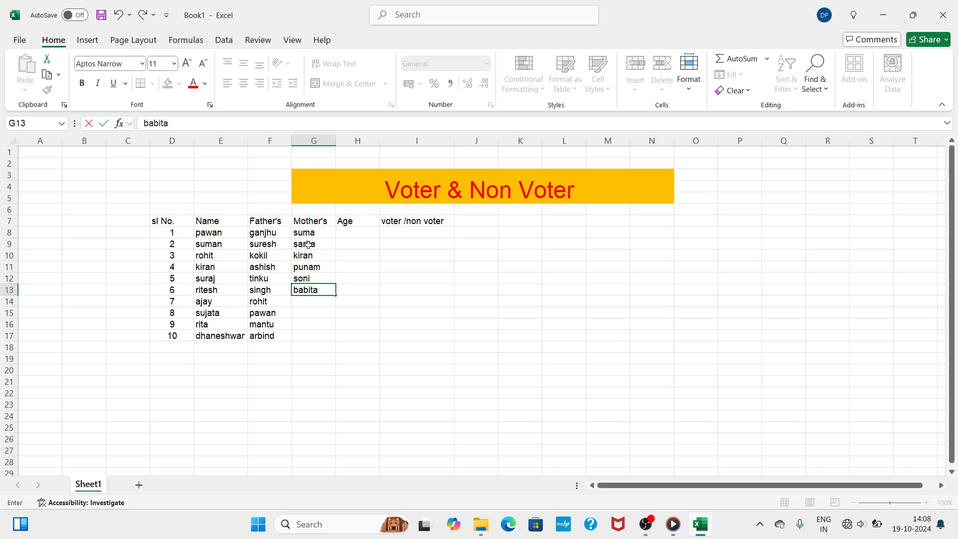
{"action": "key", "text": "Return"}
{"action": "type", "text": "sabita"}
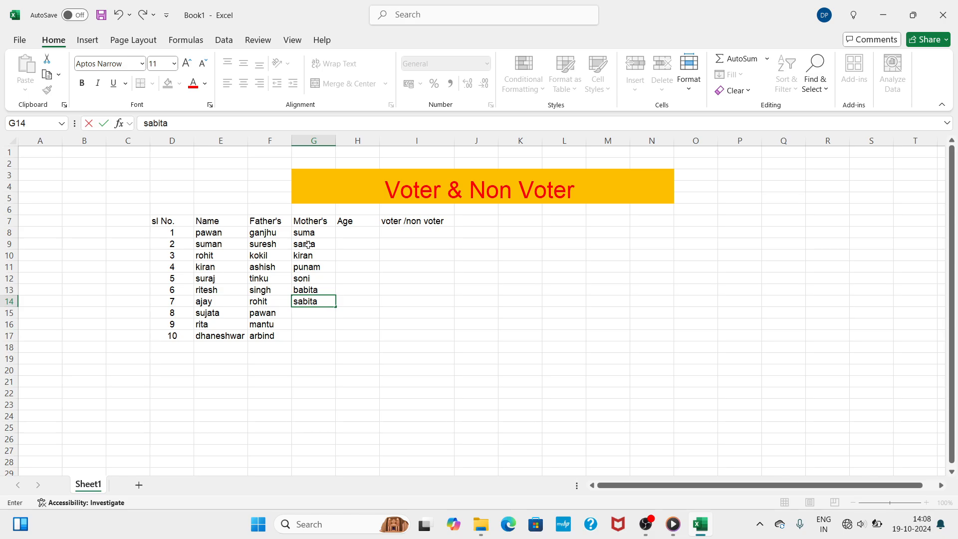
{"action": "key", "text": "Return"}
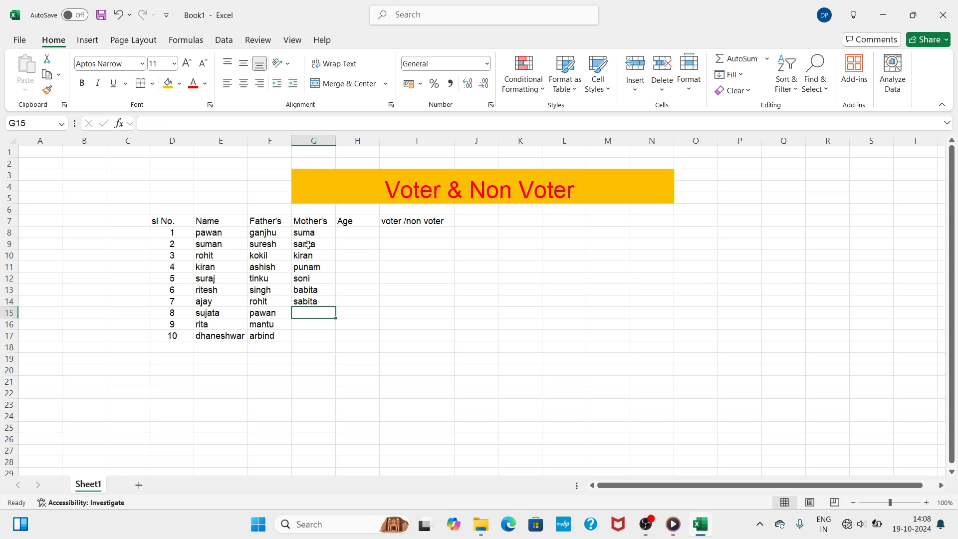
Add the mothers' names for serial numbers 8 and 9 in G15:G16
{"action": "type", "text": "puman"}
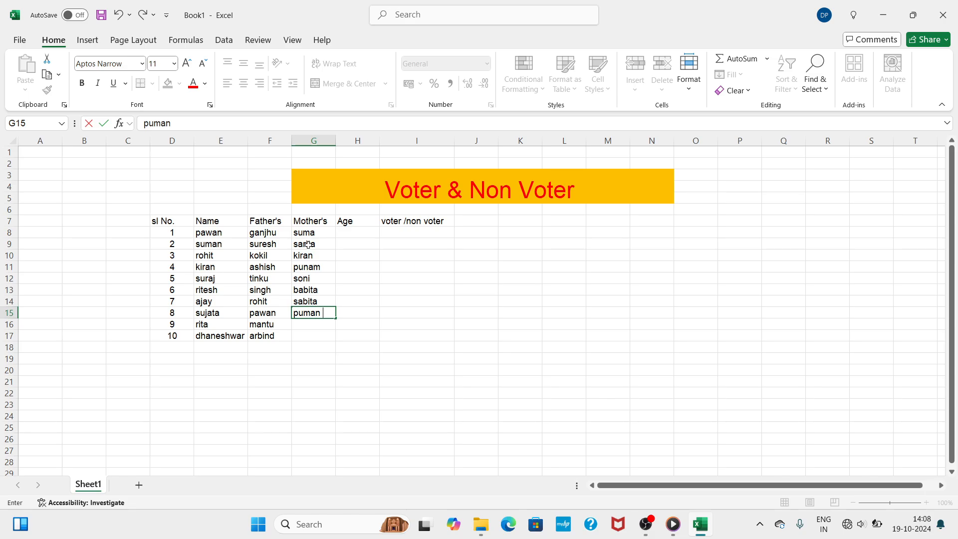
{"action": "key", "text": "Return"}
{"action": "type", "text": "s"}
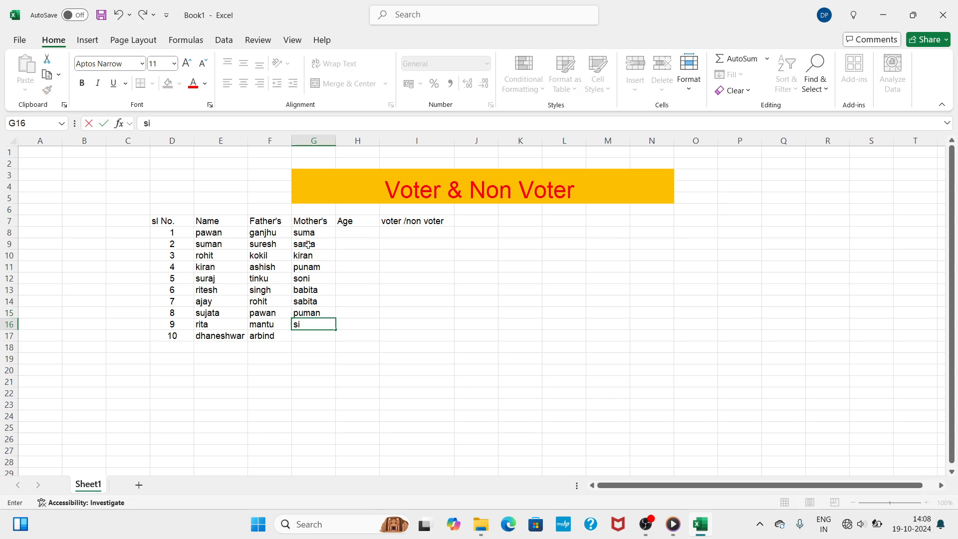
{"action": "type", "text": "onam"}
{"action": "key", "text": "Return"}
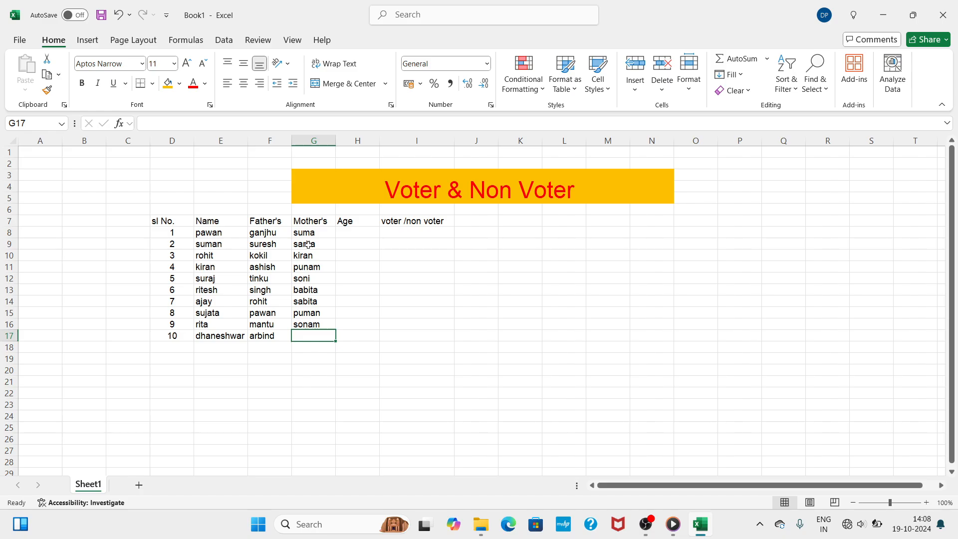
Complete the Mother's column with the mother's name for serial number 10 in G17
{"action": "type", "text": "rohi"}
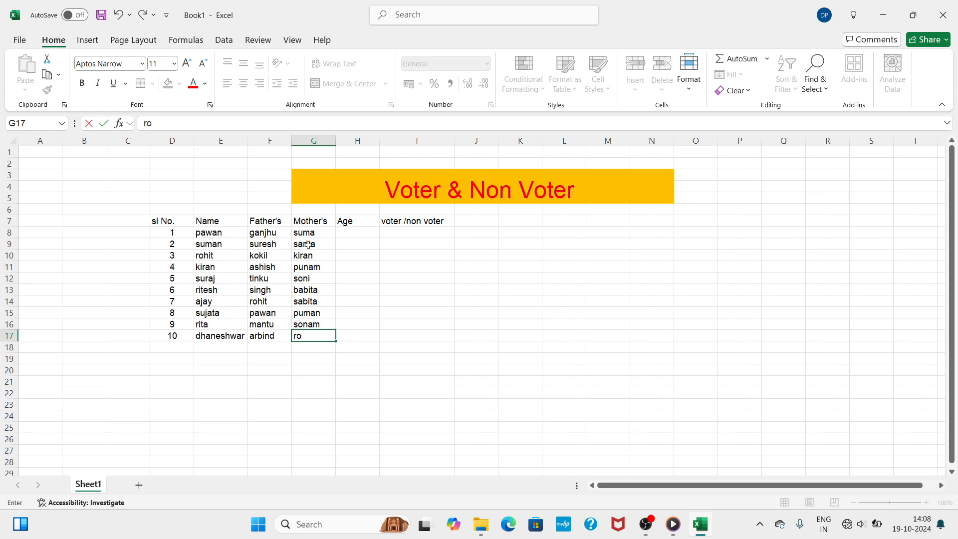
{"action": "left_click", "coordinate": [360, 234]}
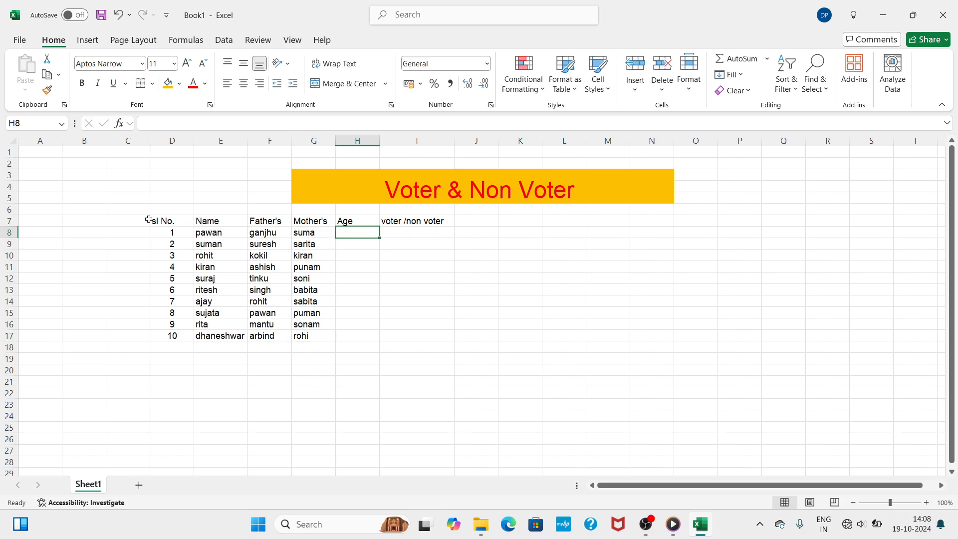
Fill the table's header row, cells D7:I7, with dark grey
{"action": "double_click", "coordinate": [449, 221]}
{"action": "left_click_drag", "start_coordinate": [449, 221], "coordinate": [222, 214]}
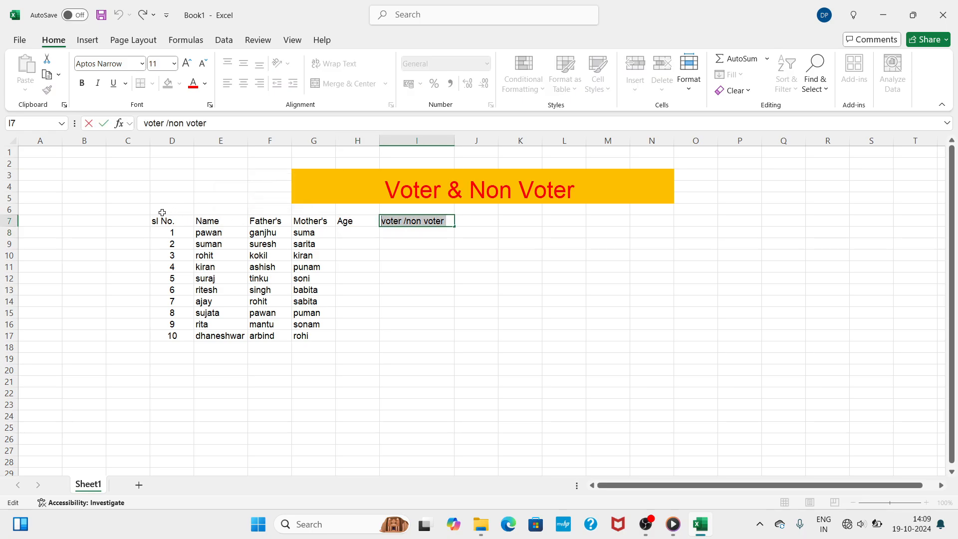
{"action": "left_click_drag", "start_coordinate": [151, 220], "coordinate": [452, 221]}
{"action": "left_click", "coordinate": [180, 85]}
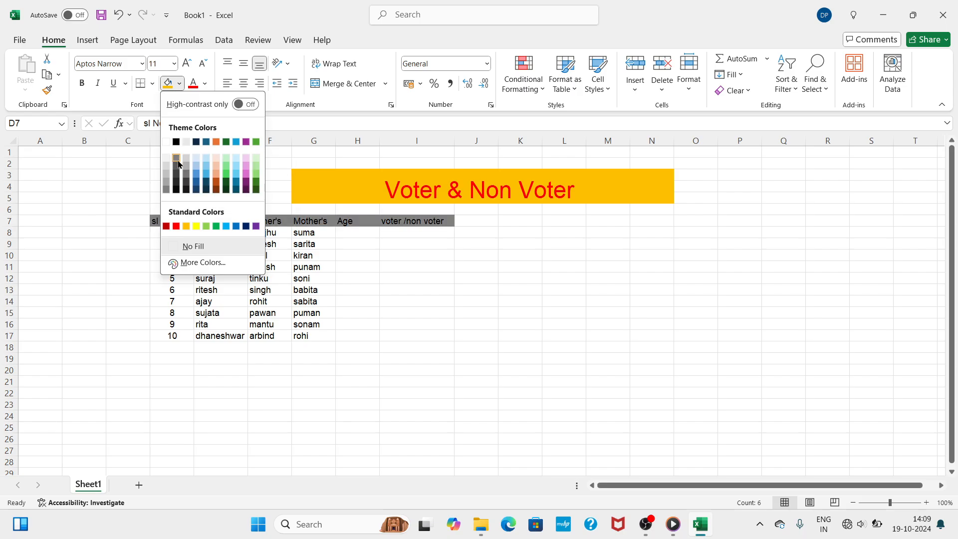
{"action": "left_click", "coordinate": [177, 158]}
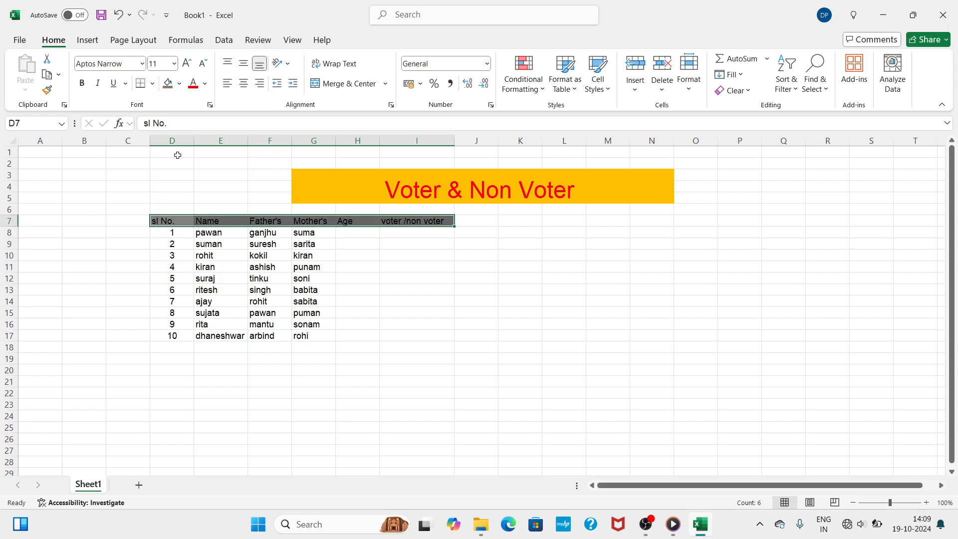
{"action": "left_click", "coordinate": [206, 85]}
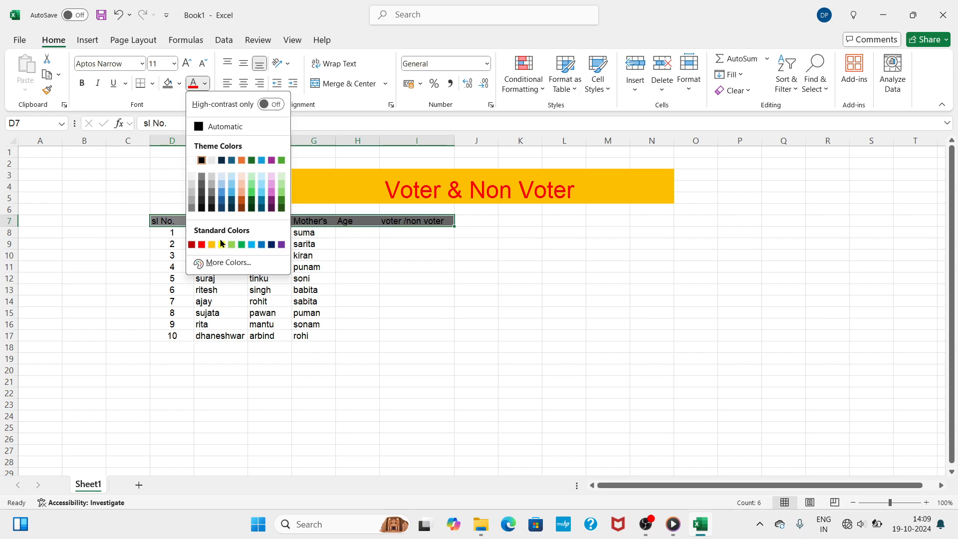
{"action": "left_click", "coordinate": [482, 294]}
{"action": "left_click", "coordinate": [350, 253]}
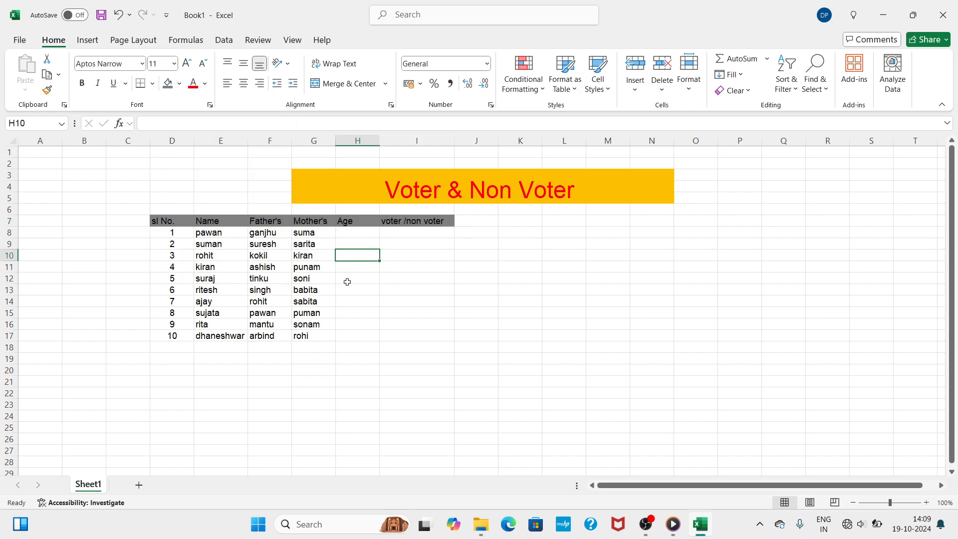
Enter the ages 15, 18, 25 and 25 for serial numbers 1 to 4 in H8:H11
{"action": "left_click", "coordinate": [362, 235]}
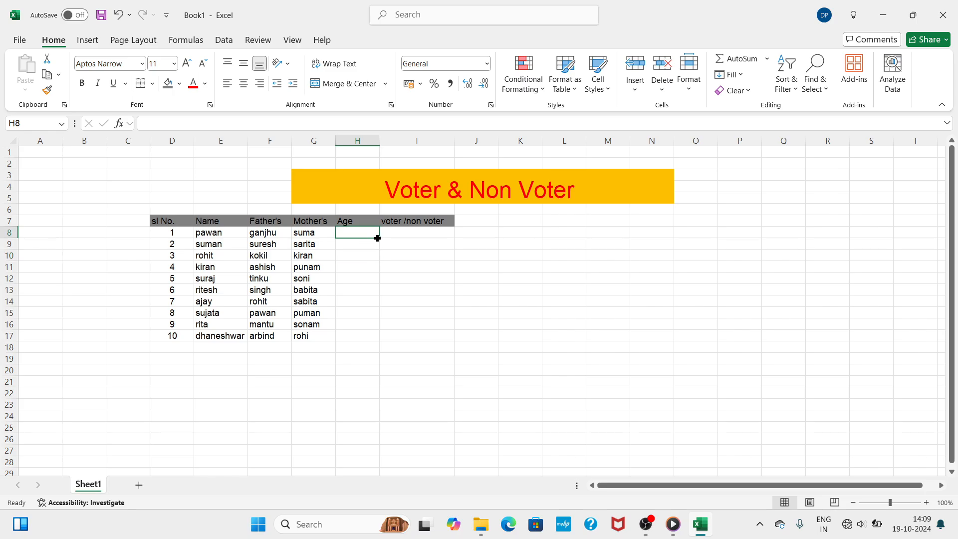
{"action": "type", "text": "15"}
{"action": "key", "text": "Return"}
{"action": "type", "text": "18"}
{"action": "key", "text": "Return"}
{"action": "type", "text": "25"}
{"action": "key", "text": "Return"}
{"action": "type", "text": "25"}
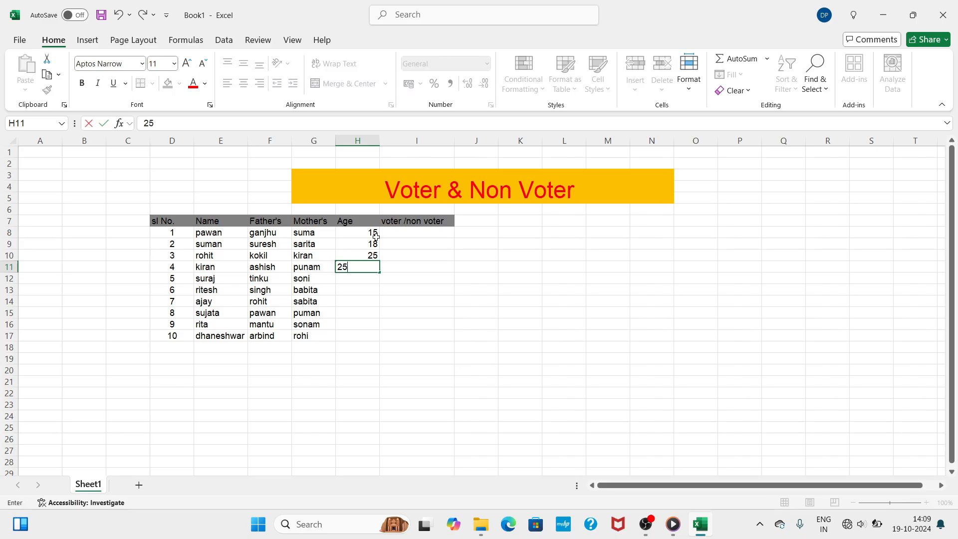
{"action": "key", "text": "Return"}
Continue the Age column with 36, 14, 12, 64 and 17 for serial numbers 5 to 9 in H12:H16
{"action": "type", "text": "36"}
{"action": "key", "text": "Return"}
{"action": "type", "text": "14"}
{"action": "key", "text": "Return"}
{"action": "type", "text": "12"}
{"action": "key", "text": "Return"}
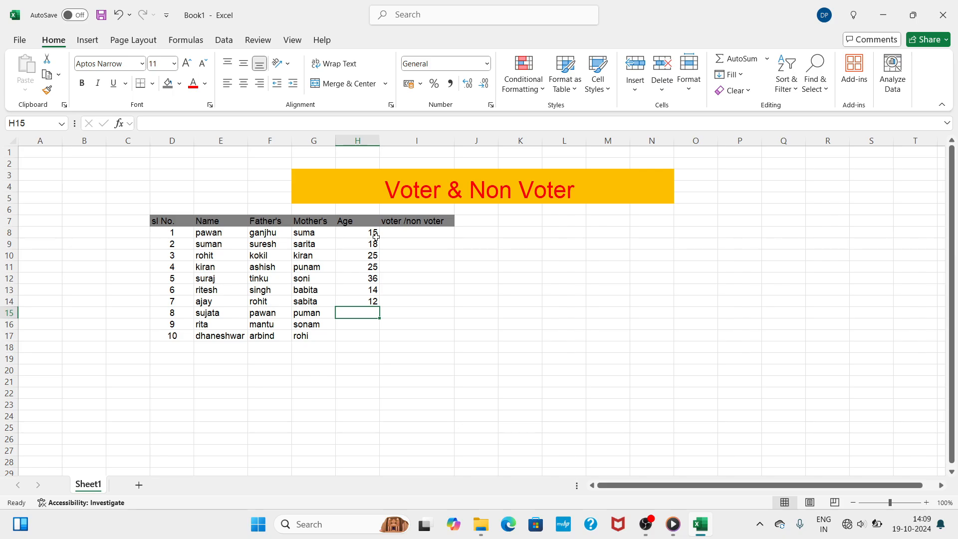
{"action": "type", "text": "64"}
{"action": "key", "text": "Return"}
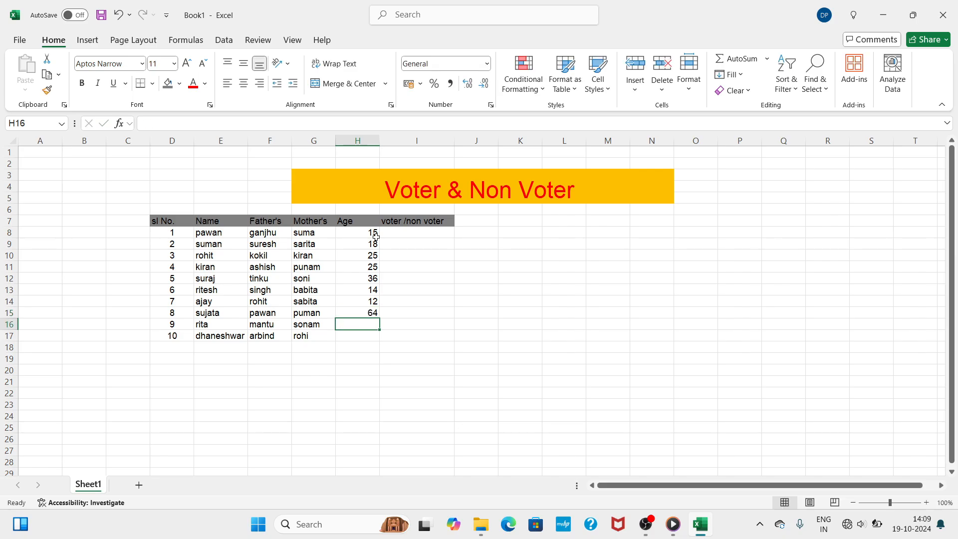
{"action": "type", "text": "1"}
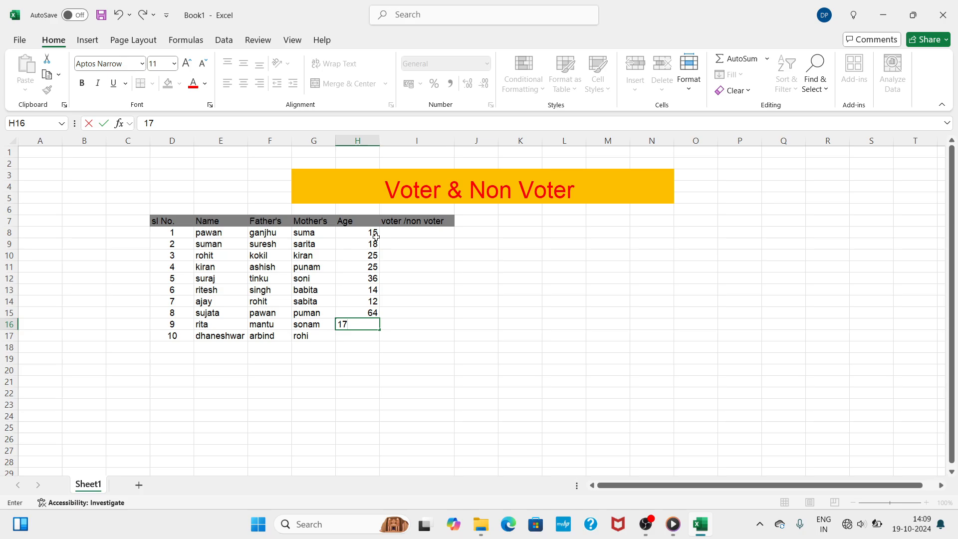
{"action": "type", "text": "7"}
{"action": "left_click", "coordinate": [389, 321]}
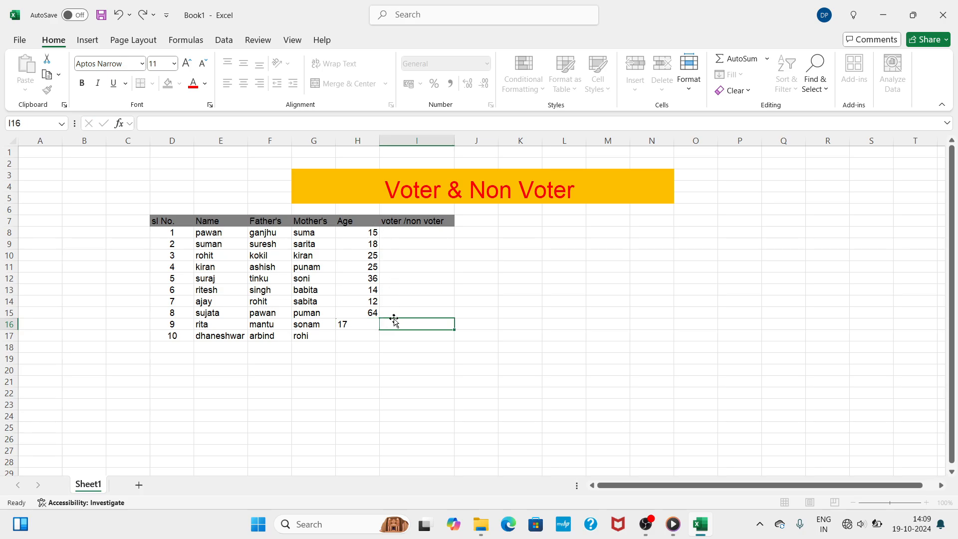
Enter the formula =IF(H8>=18,"voter","non voter ") in I8 to classify the first person by age
{"action": "left_click", "coordinate": [398, 233]}
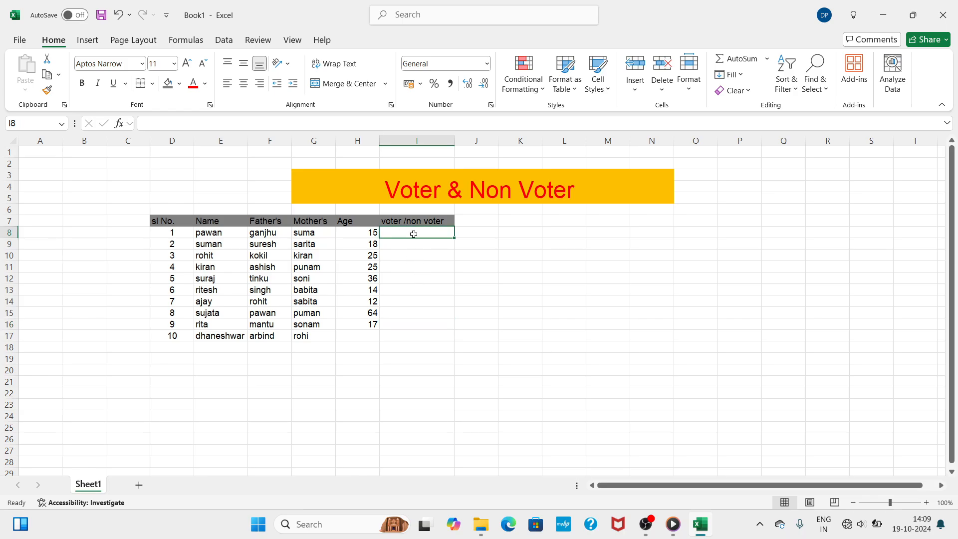
{"action": "double_click", "coordinate": [414, 234]}
{"action": "type", "text": "="}
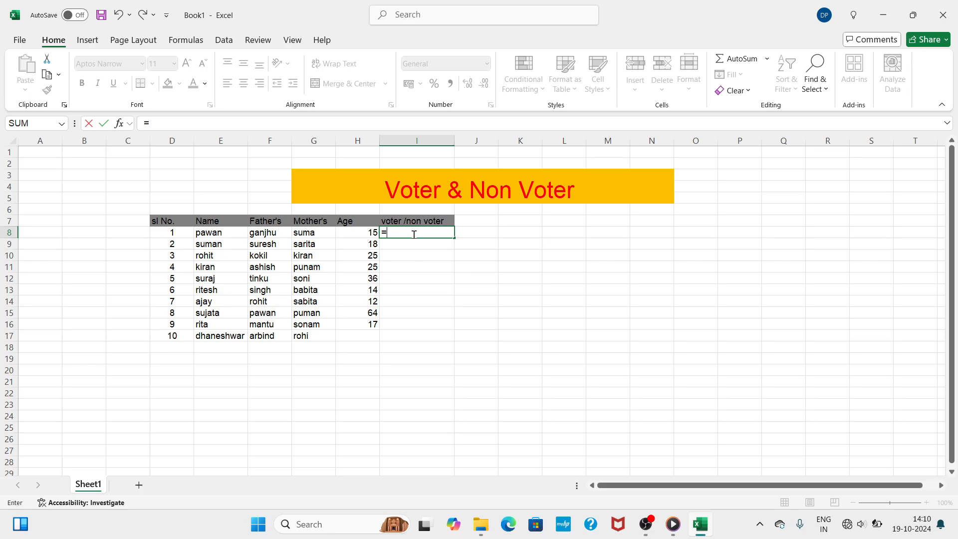
{"action": "type", "text": "if"}
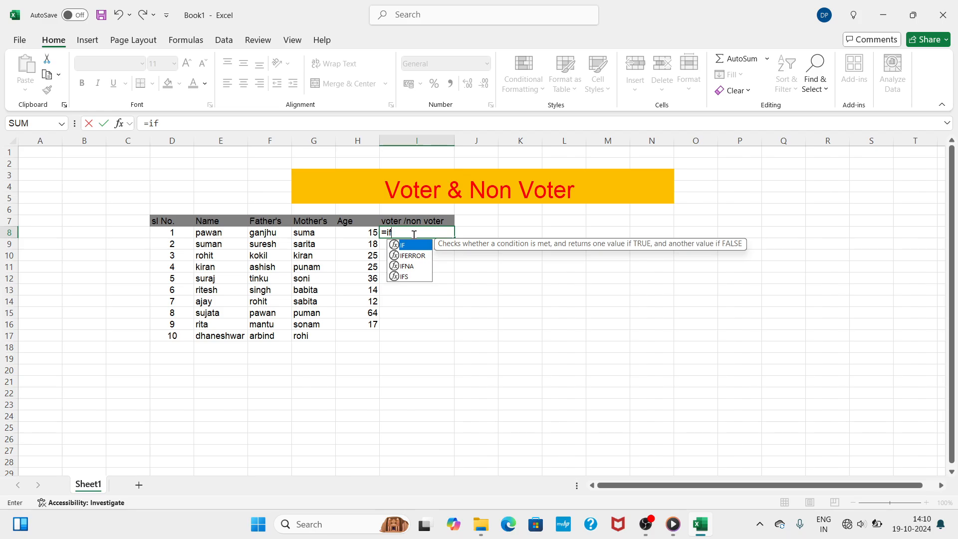
{"action": "type", "text": "("}
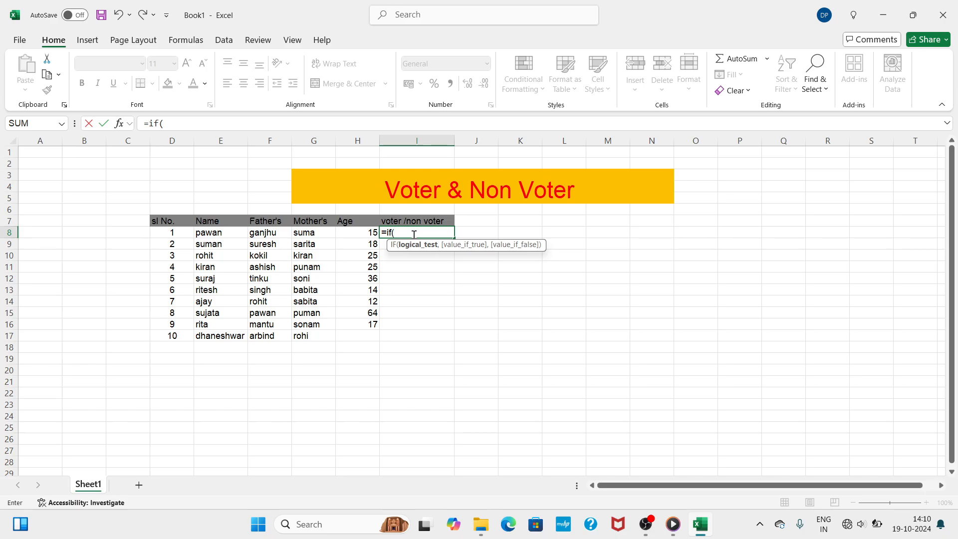
{"action": "left_click", "coordinate": [362, 234]}
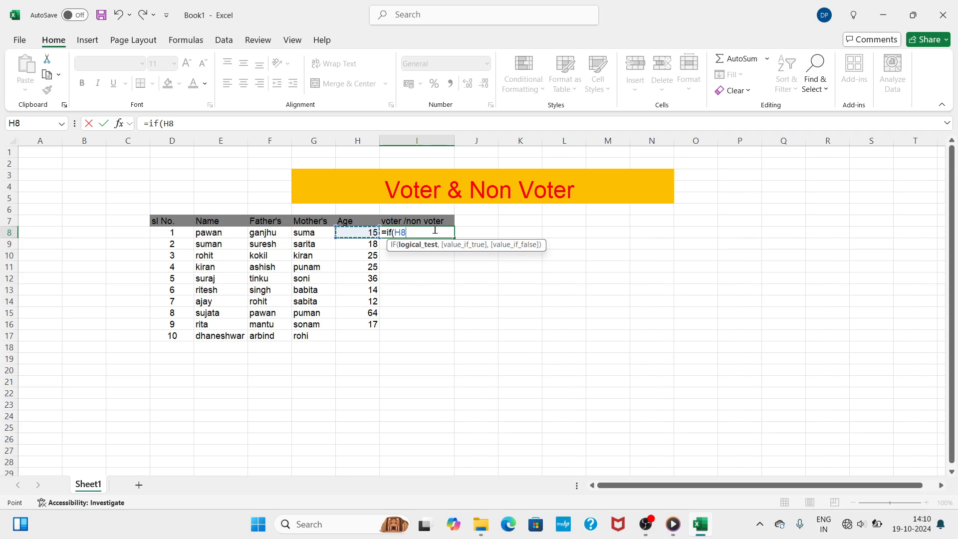
{"action": "type", "text": ">=16"}
{"action": "key", "text": "BackSpace"}
{"action": "type", "text": "8,"}
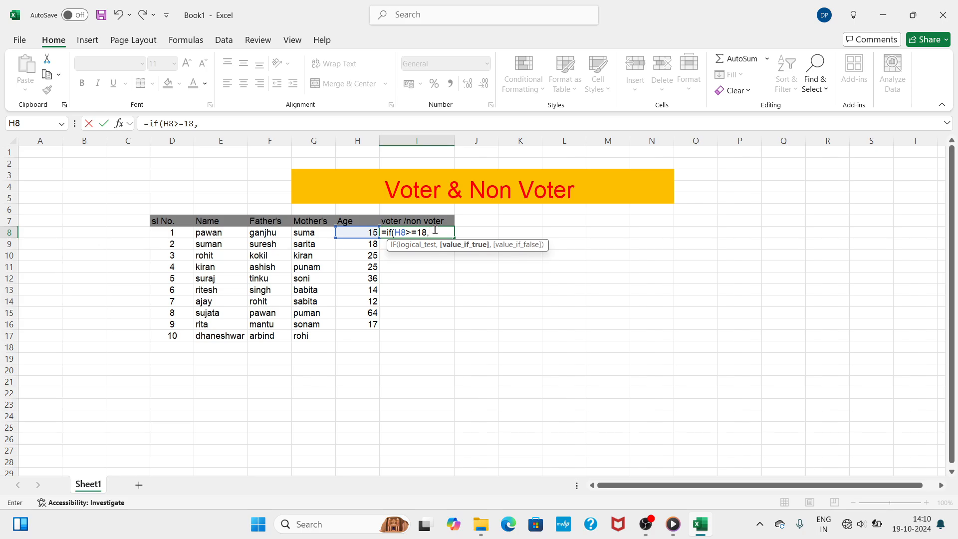
{"action": "type", "text": "\"voter"}
{"action": "type", "text": ","}
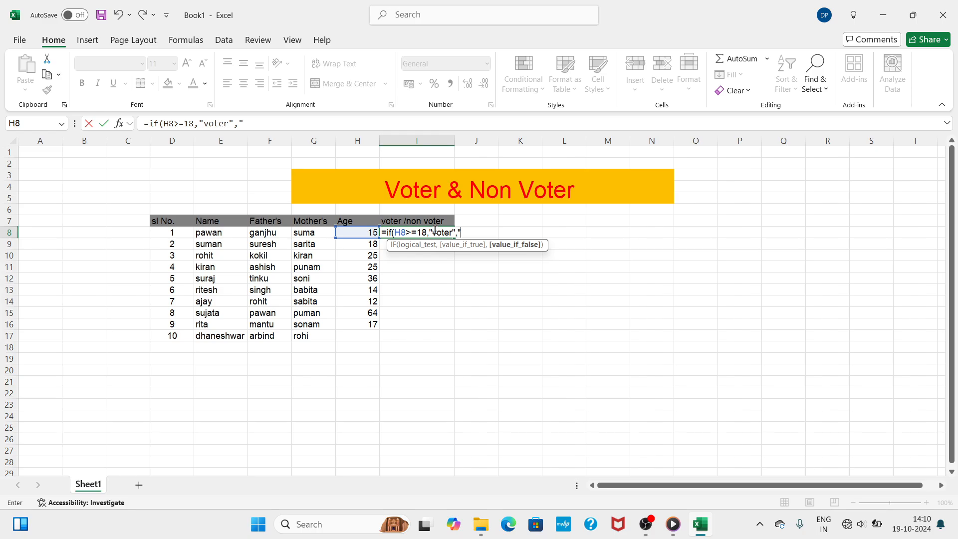
{"action": "type", "text": "\"non voter"}
{"action": "type", "text": ")"}
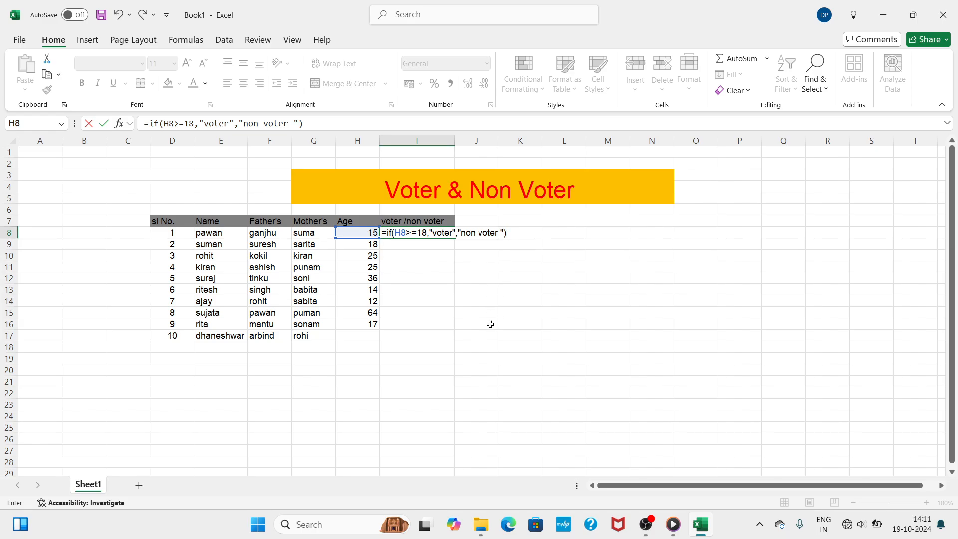
{"action": "key", "text": "Return"}
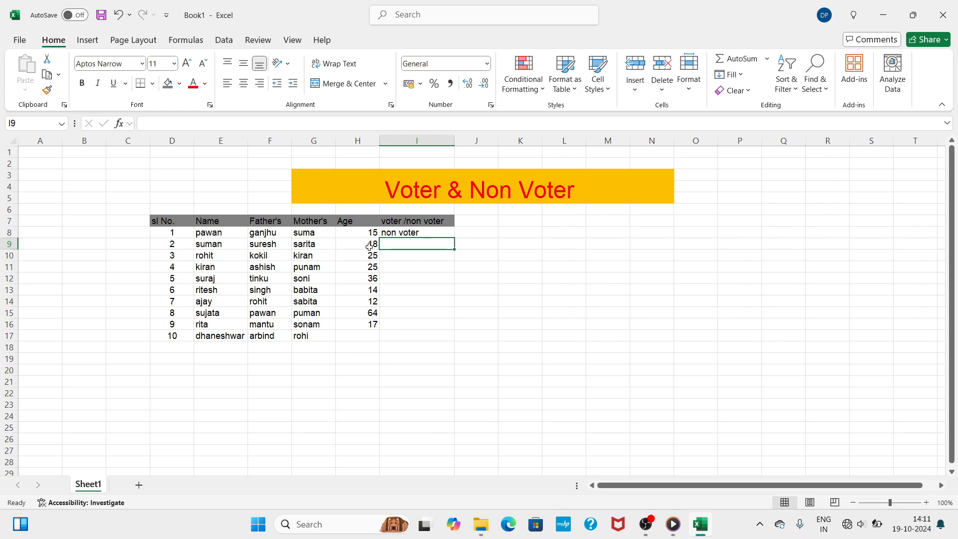
Copy the voter status formula from I8 down through I17
{"action": "left_click", "coordinate": [431, 231]}
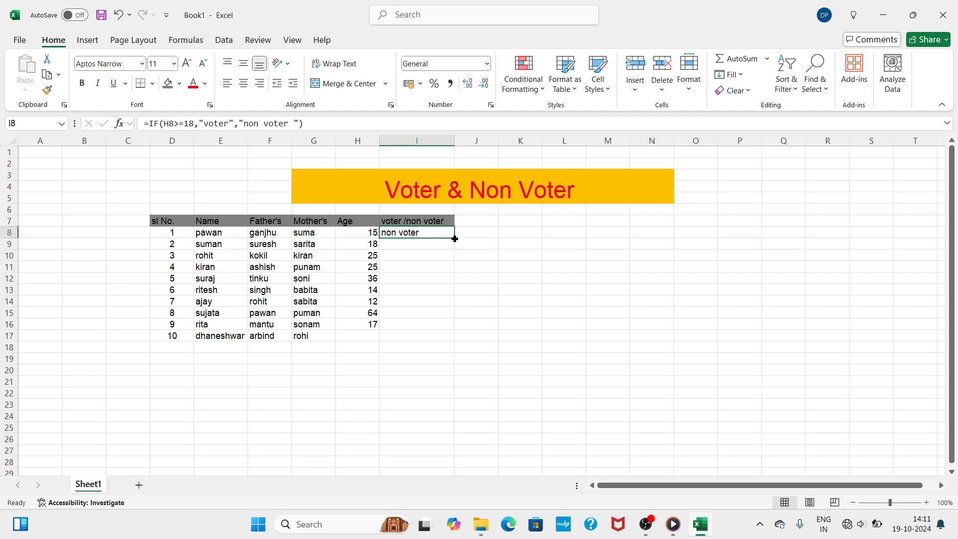
{"action": "left_click_drag", "start_coordinate": [453, 237], "coordinate": [454, 337]}
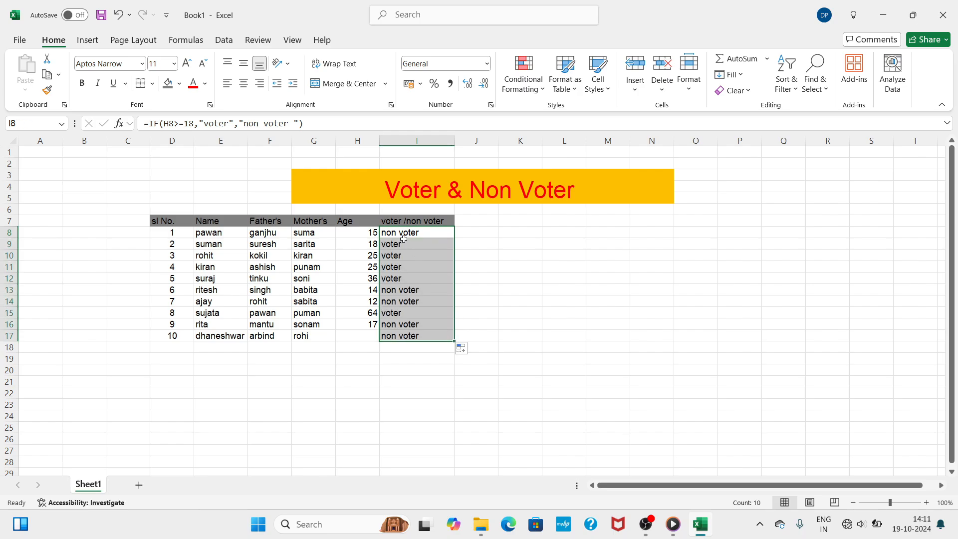
{"action": "left_click", "coordinate": [478, 265]}
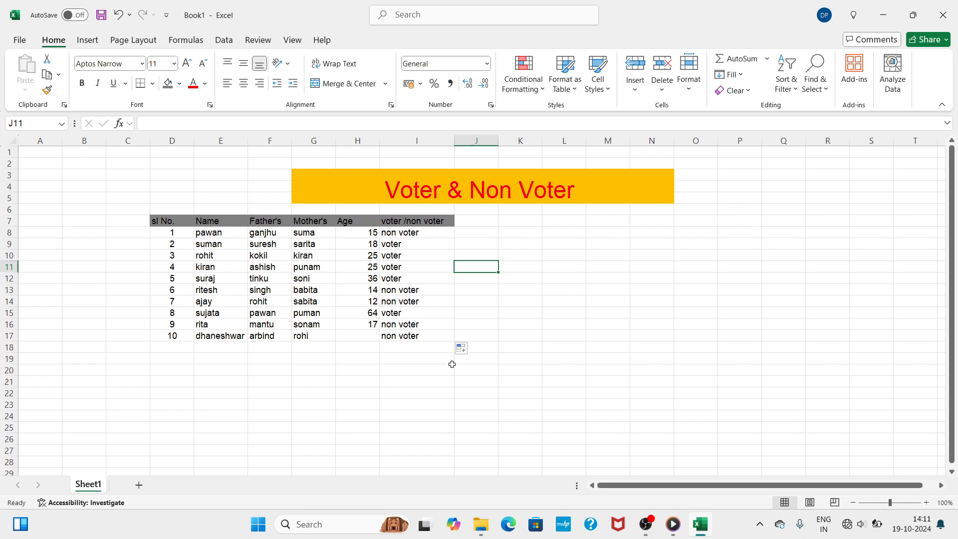
Undo the fill-down of the status formula and clear the formula from I8
{"action": "key", "text": "ctrl+z"}
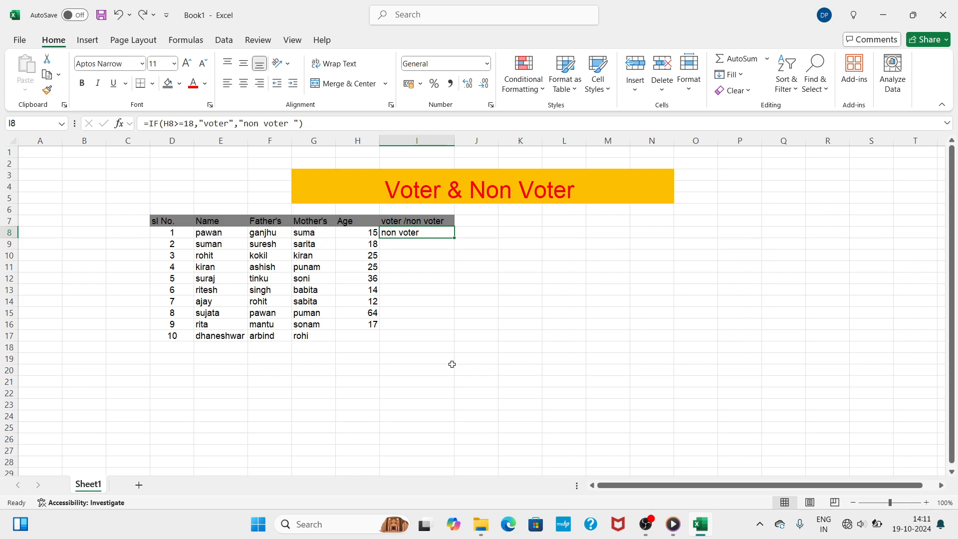
{"action": "key", "text": "Delete"}
{"action": "left_click", "coordinate": [420, 253]}
Enter the formula =IF(H13>=18,"voter","non voter") in I8 of the voter /non voter column
{"action": "left_click", "coordinate": [411, 233]}
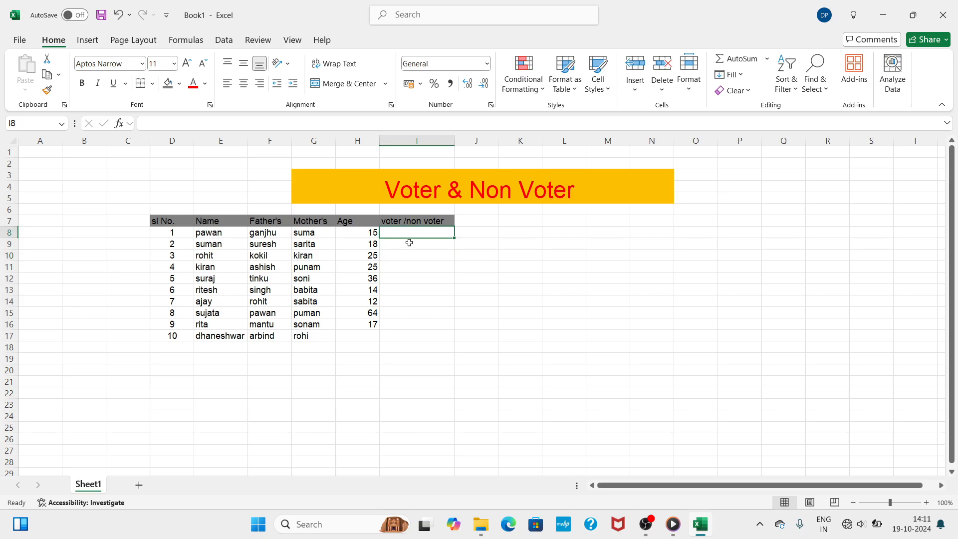
{"action": "double_click", "coordinate": [411, 235]}
{"action": "type", "text": "="}
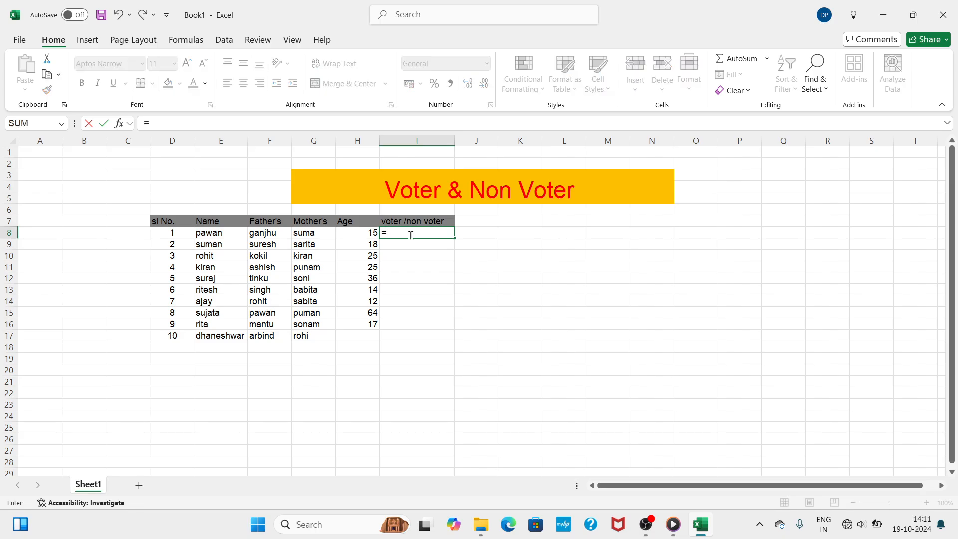
{"action": "type", "text": "if"}
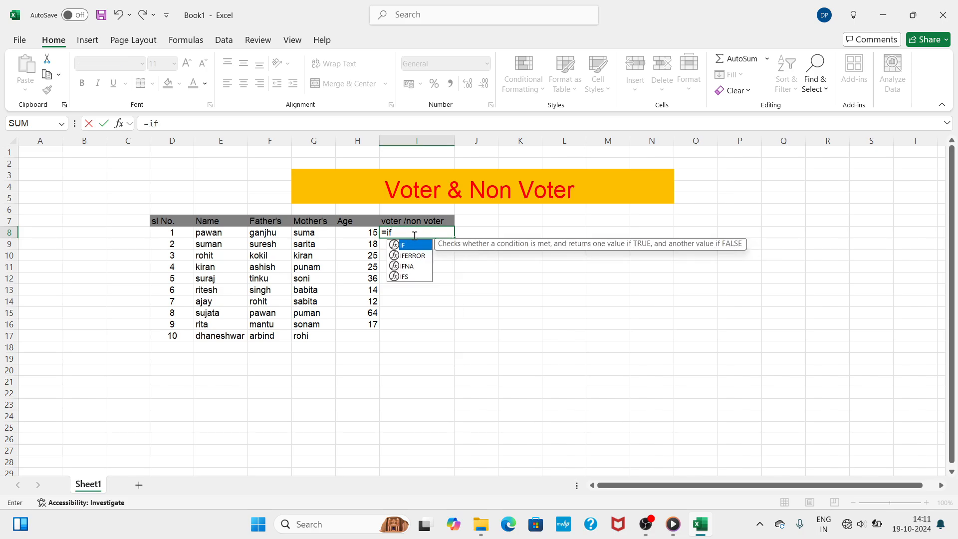
{"action": "type", "text": "("}
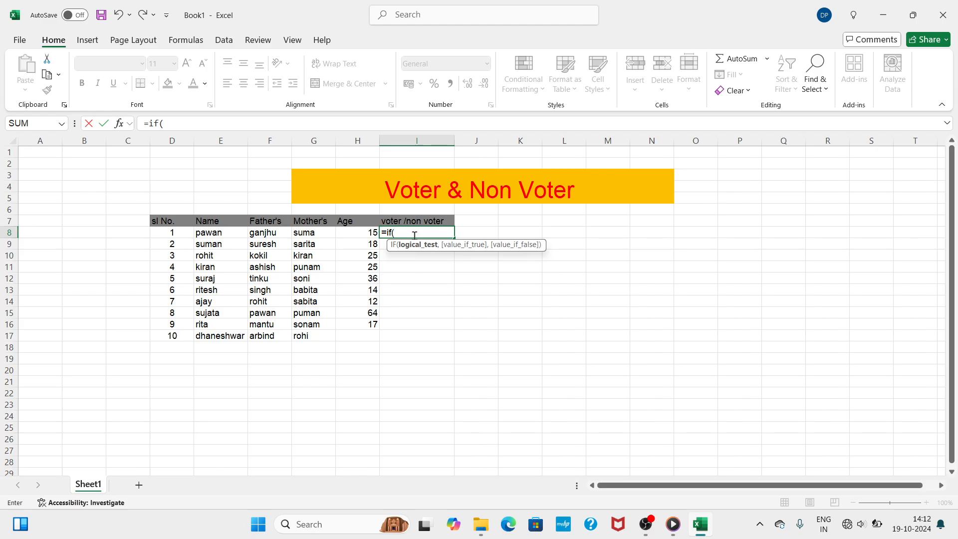
{"action": "left_click", "coordinate": [368, 290]}
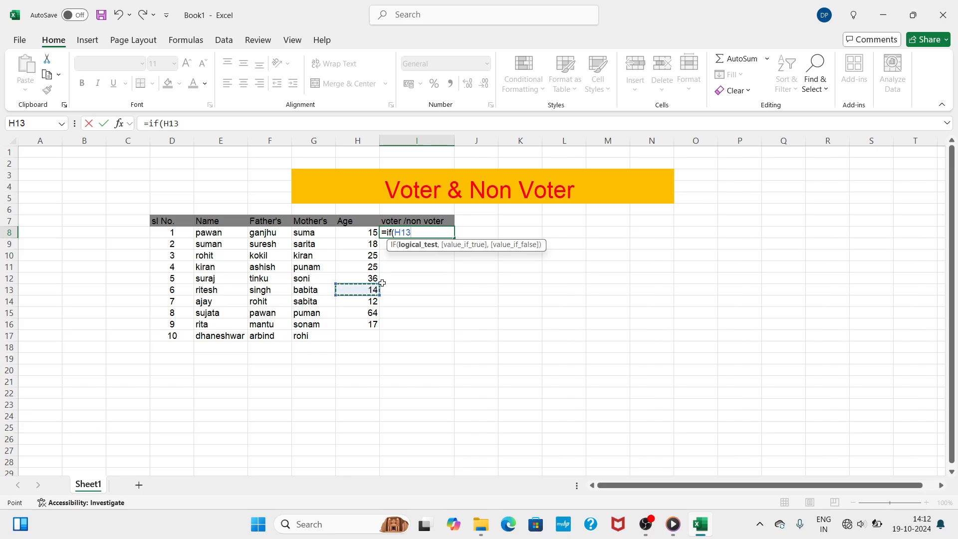
{"action": "type", "text": ">=18,\""}
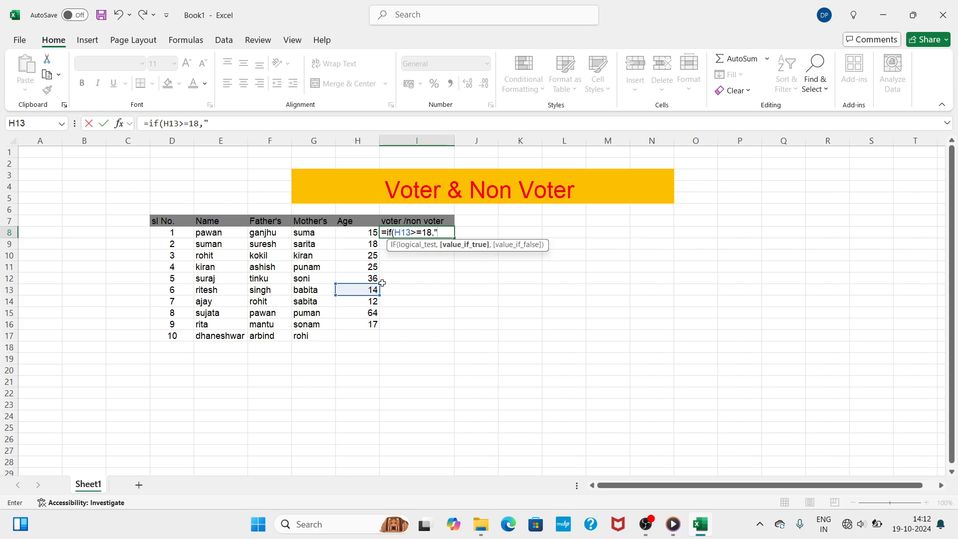
{"action": "type", "text": "voter \","}
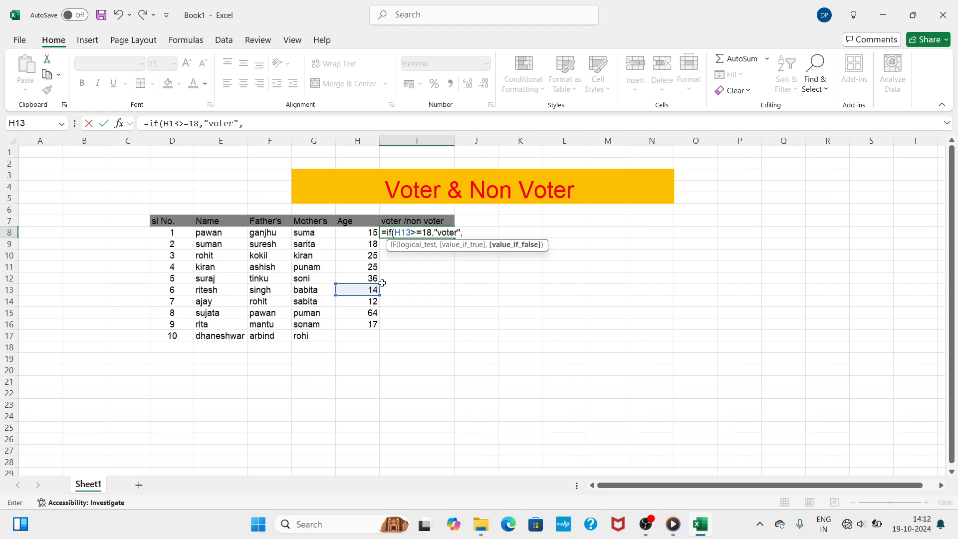
{"action": "type", "text": "\"non voter"}
{"action": "type", "text": ")"}
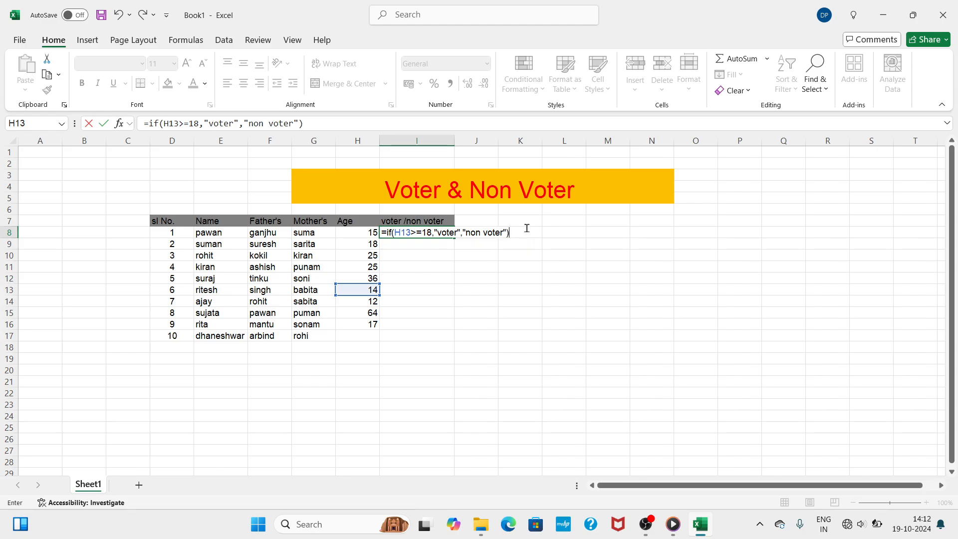
{"action": "key", "text": "Return"}
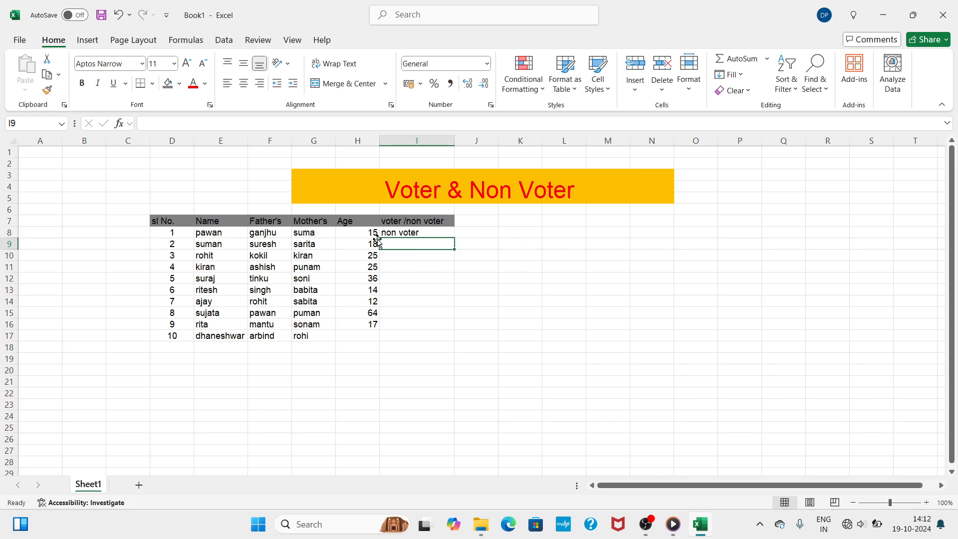
Try copying the voter status formula from I8 down through I16, and undo both the fill and the formula entry
{"action": "left_click", "coordinate": [432, 232]}
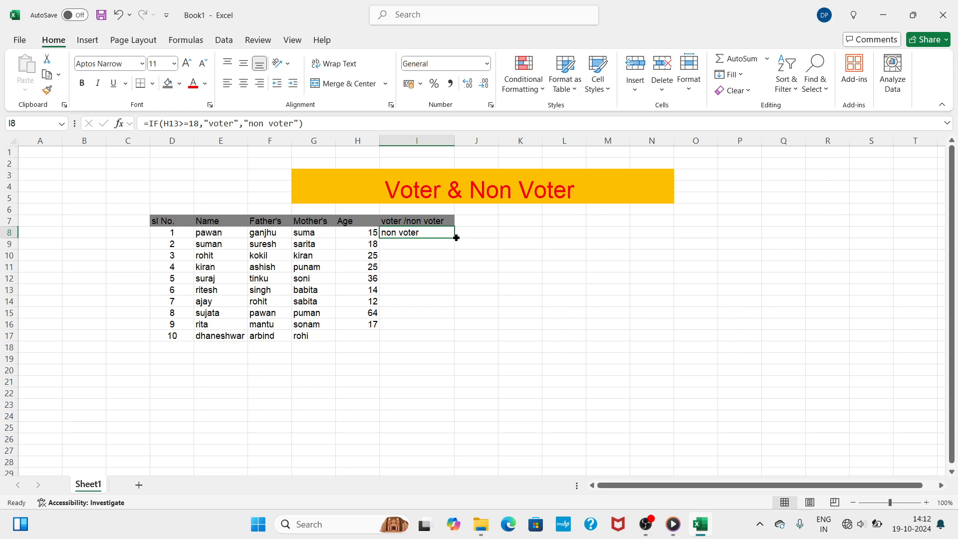
{"action": "left_click_drag", "start_coordinate": [455, 238], "coordinate": [451, 329]}
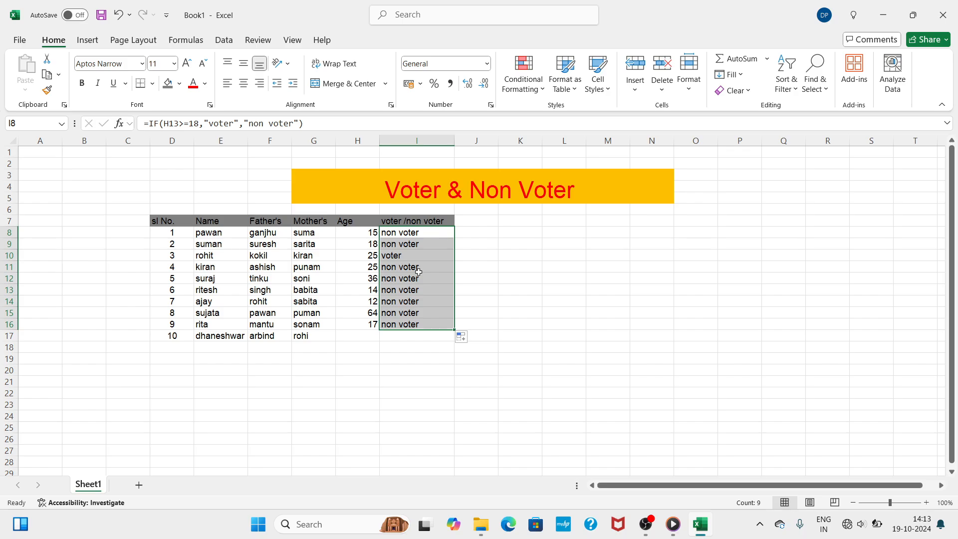
{"action": "key", "text": "ctrl+z"}
{"action": "key", "text": "ctrl+z"}
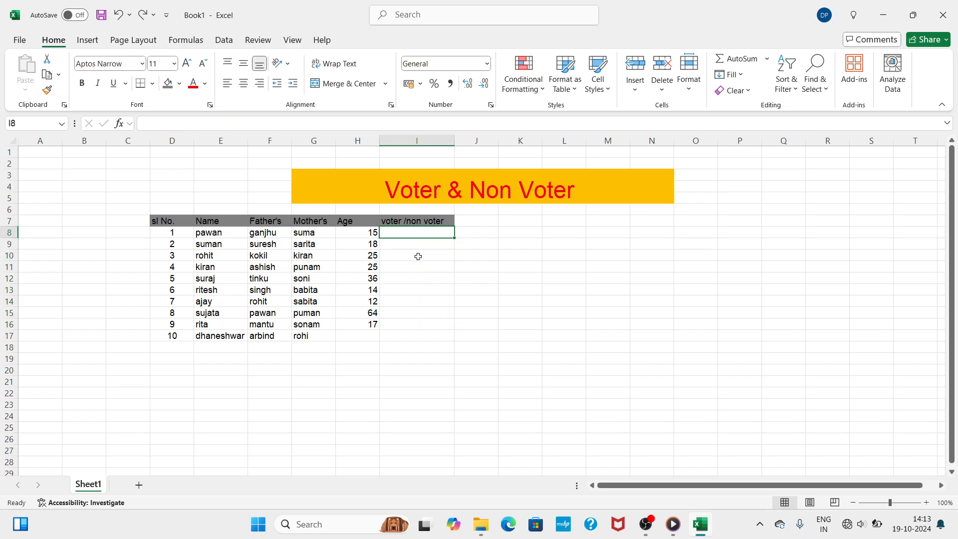
Enter the formula =IF(H8>=18,"voter","non voter") in I8 to classify the first person by age
{"action": "left_click", "coordinate": [370, 232]}
{"action": "left_click", "coordinate": [393, 234]}
{"action": "type", "text": "="}
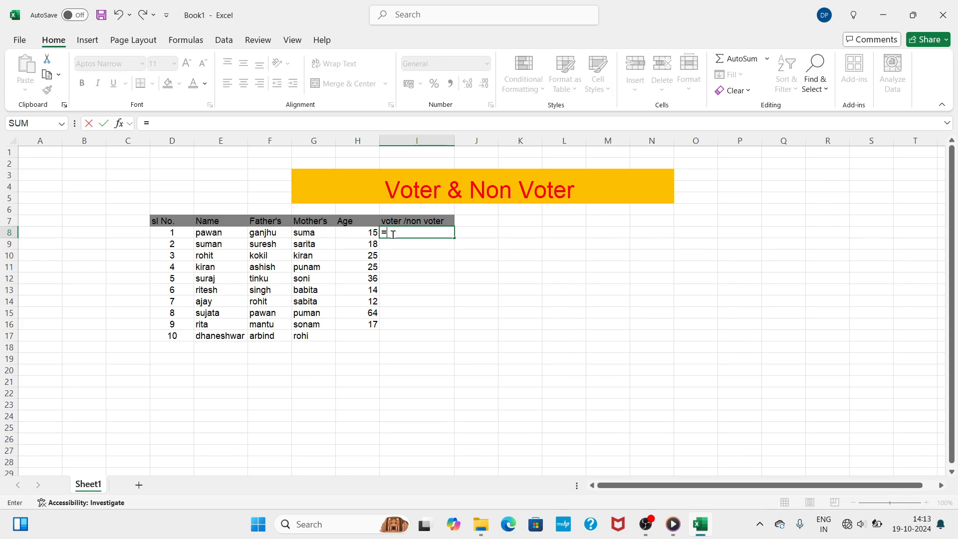
{"action": "type", "text": "if"}
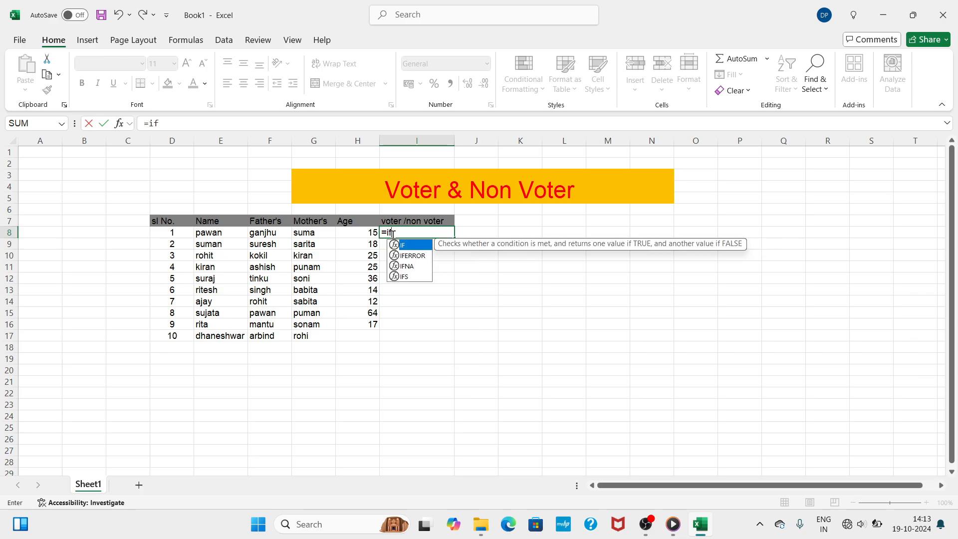
{"action": "type", "text": "("}
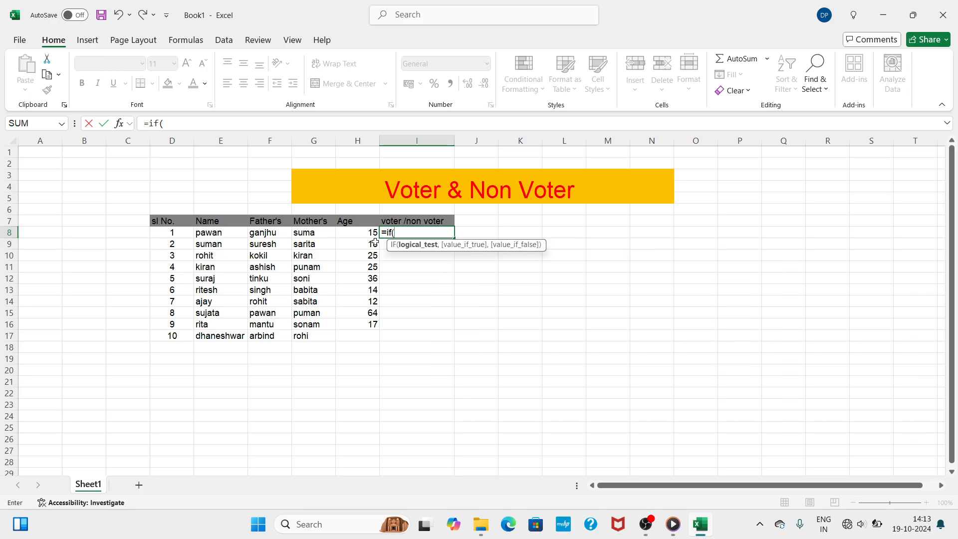
{"action": "left_click", "coordinate": [376, 233]}
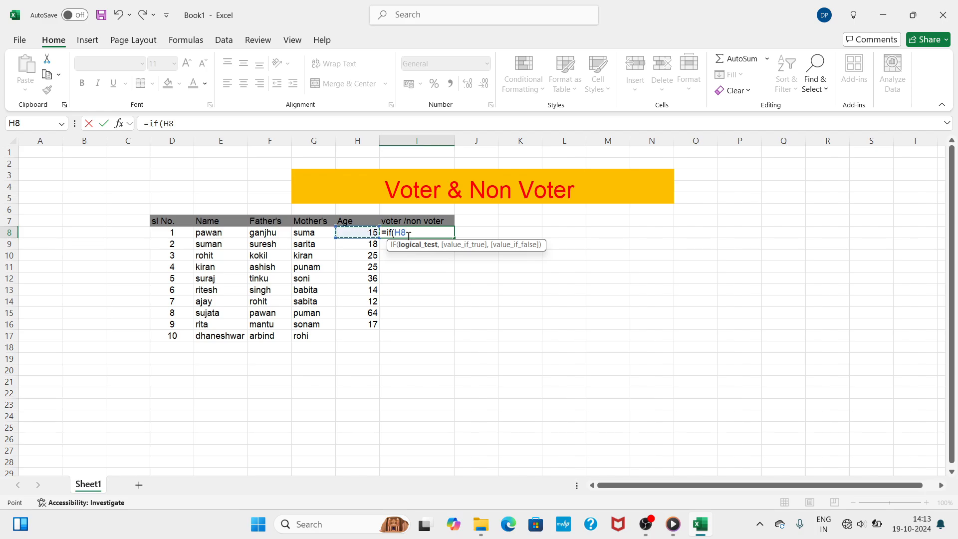
{"action": "type", "text": ">=18,"}
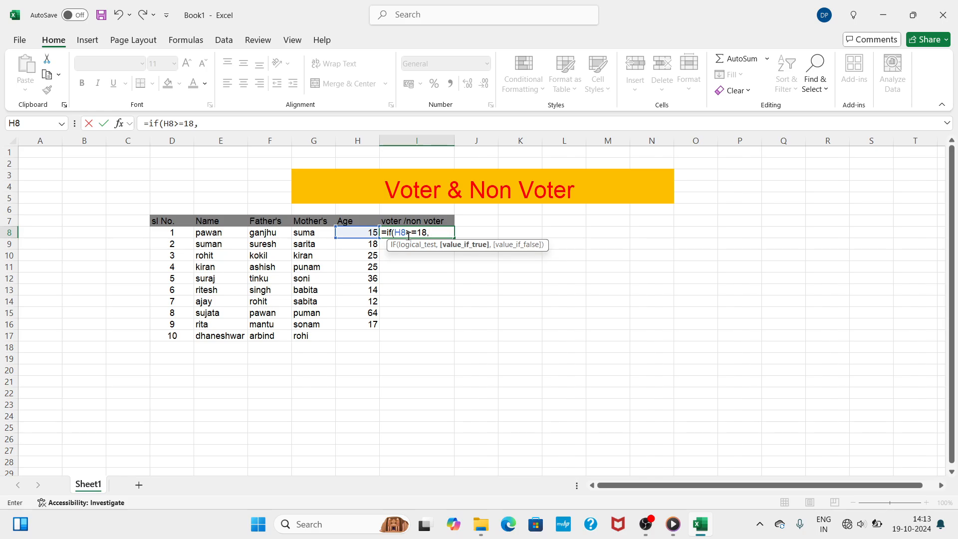
{"action": "type", "text": "\"voter\","}
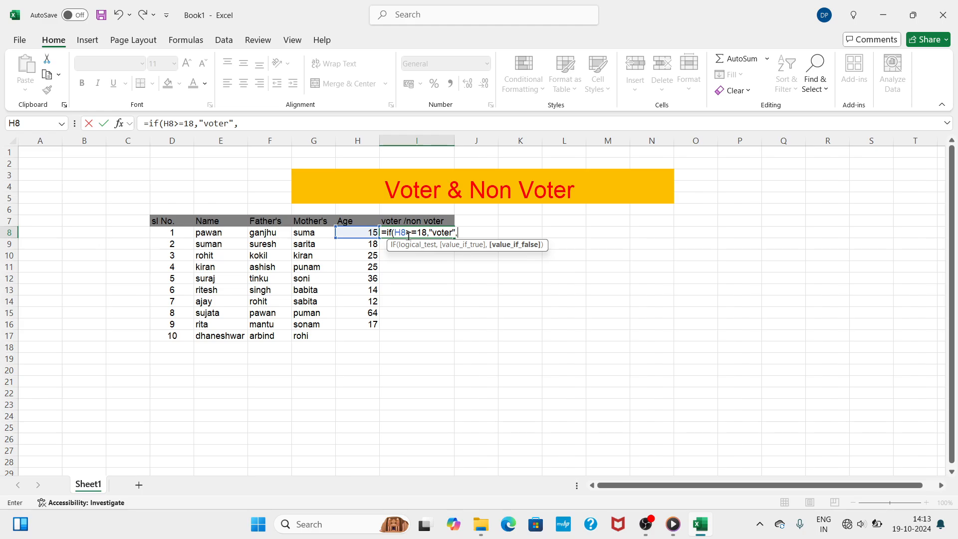
{"action": "type", "text": "\"non voter"}
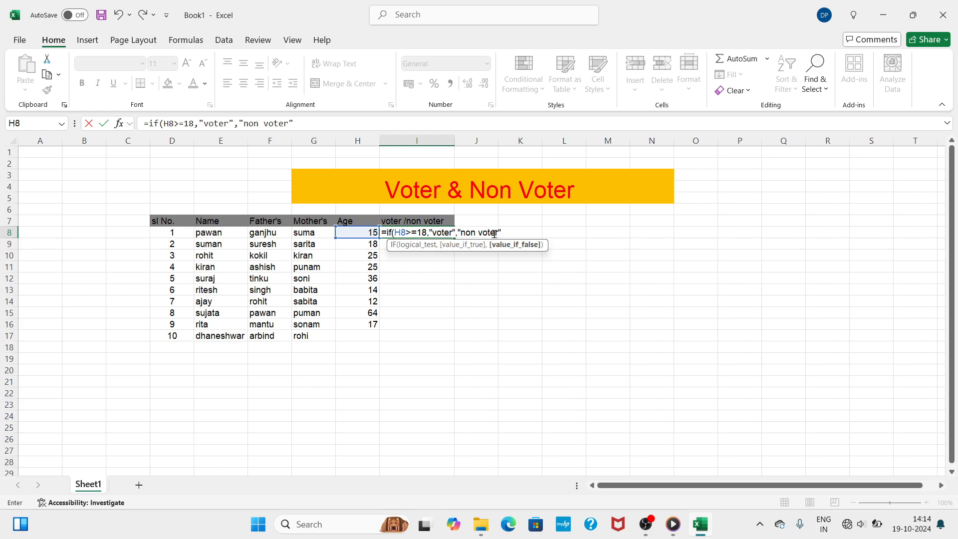
{"action": "type", "text": ")"}
{"action": "key", "text": "Return"}
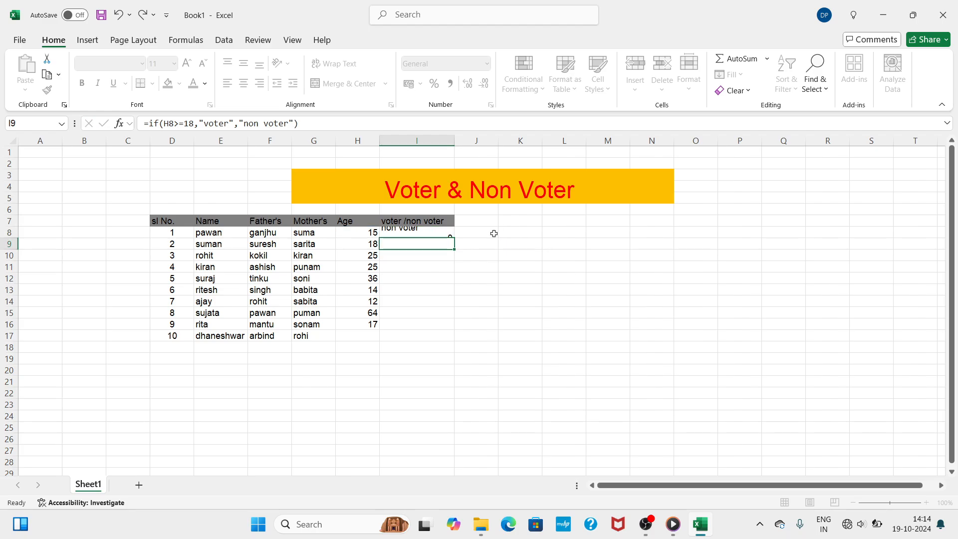
Copy the voter status formula from I8 down through I16 and deselect the filled range
{"action": "left_click", "coordinate": [437, 232]}
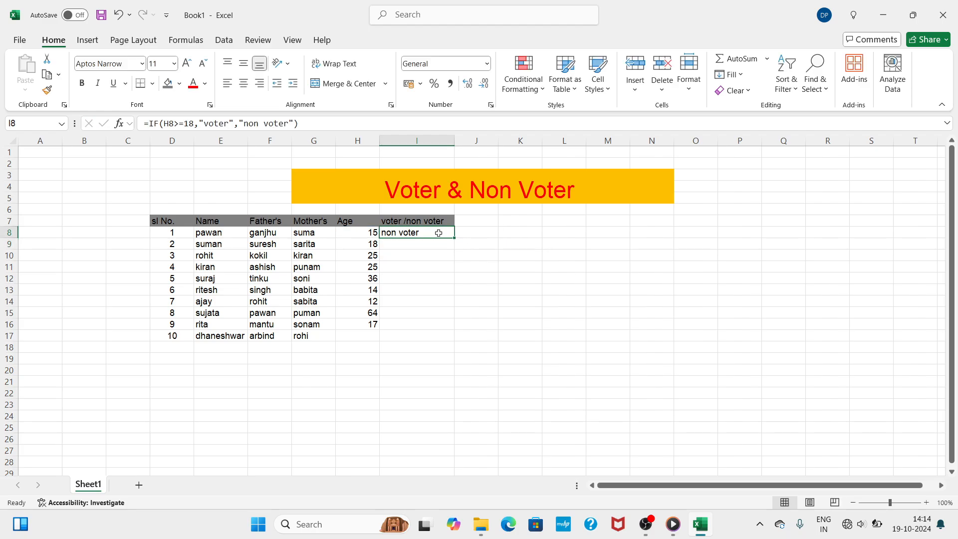
{"action": "left_click_drag", "start_coordinate": [452, 238], "coordinate": [449, 332]}
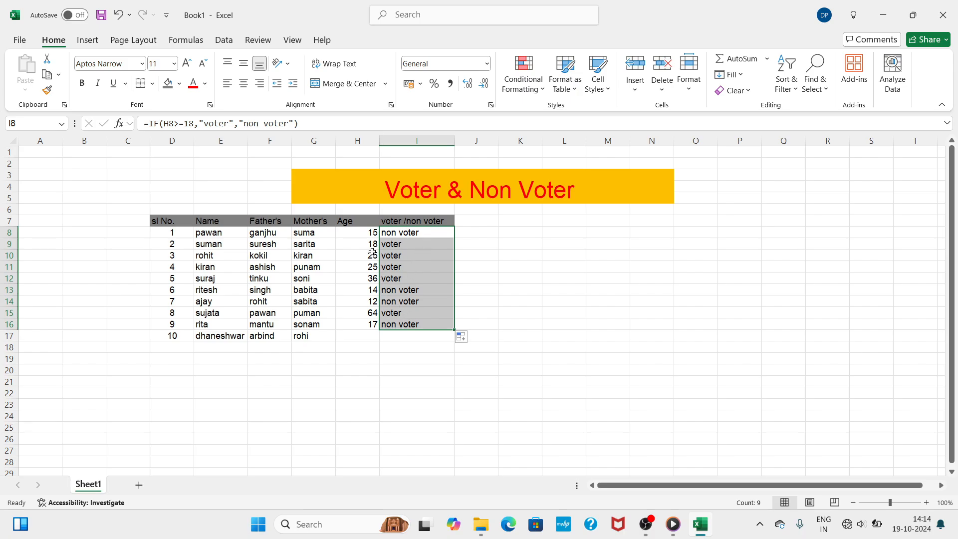
{"action": "left_click", "coordinate": [476, 256]}
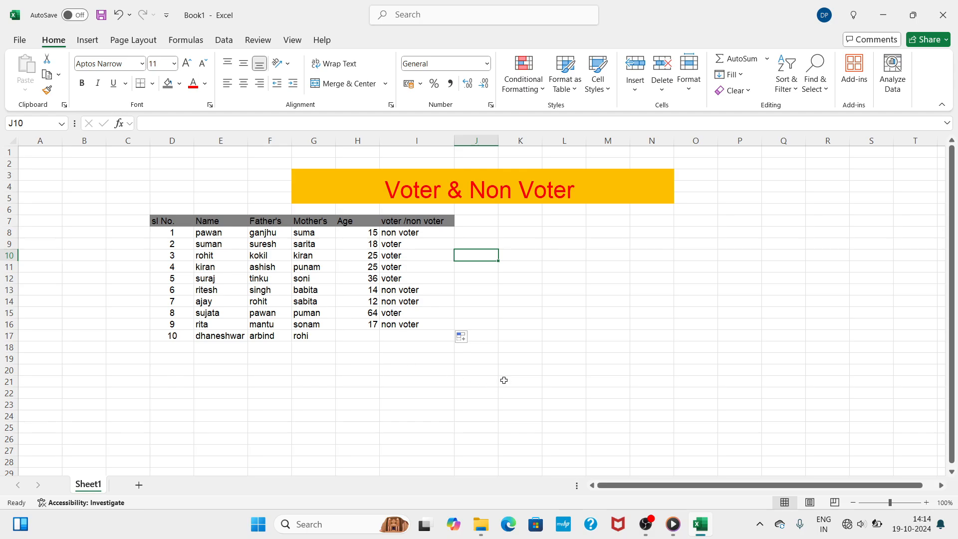
{"action": "left_click", "coordinate": [528, 317]}
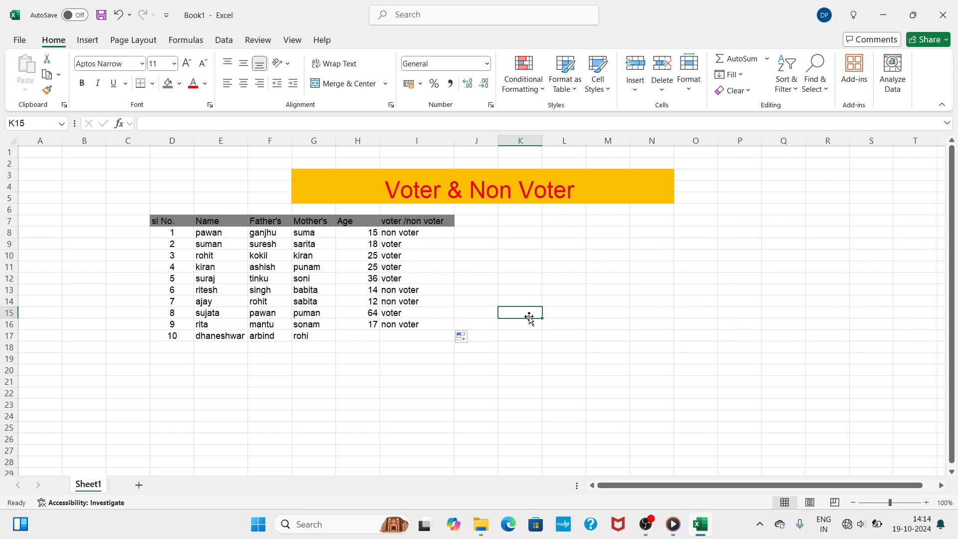